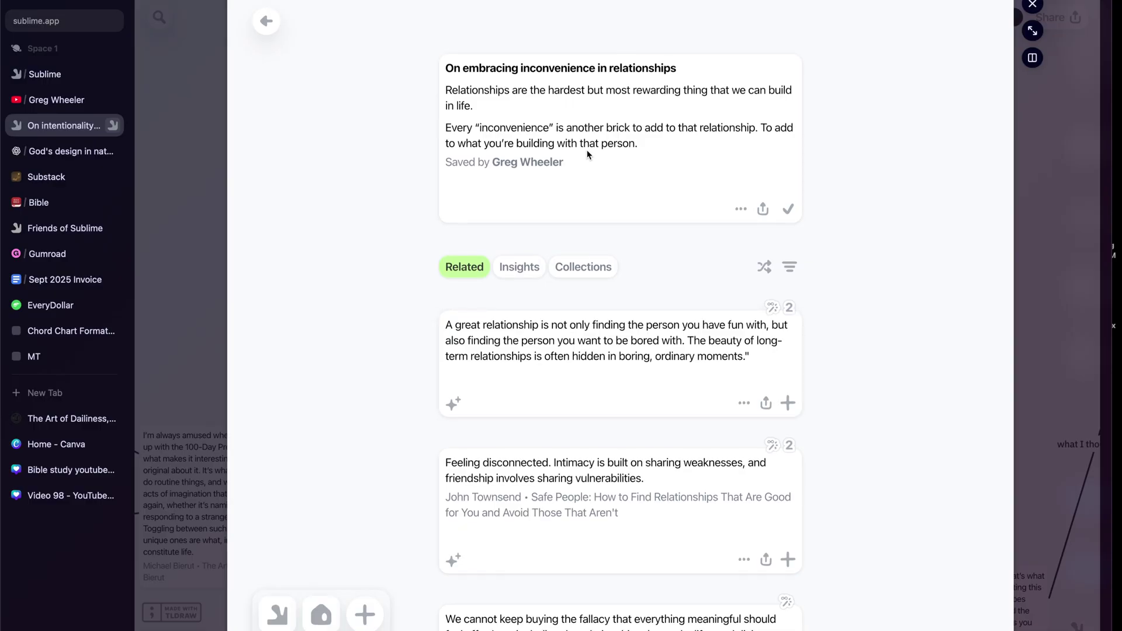
- Shuffle the related cards of "On embracing inconvenience in relationships" and browse the suggestions
left_click(771, 272)
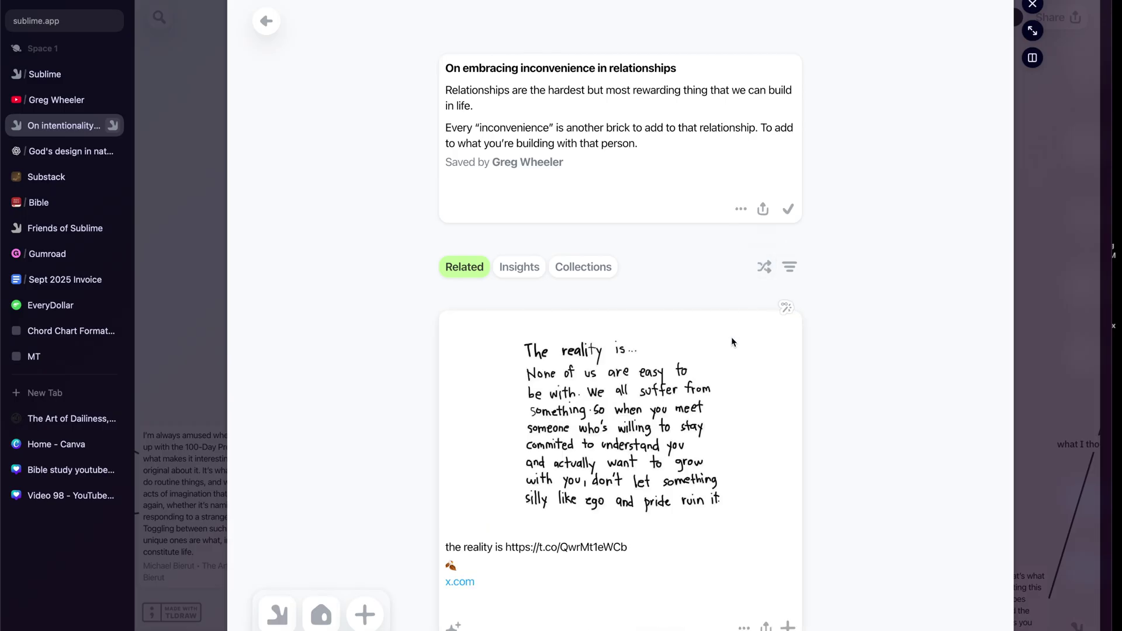
scroll(685, 442, "down", 1)
scroll(685, 442, "down", 4)
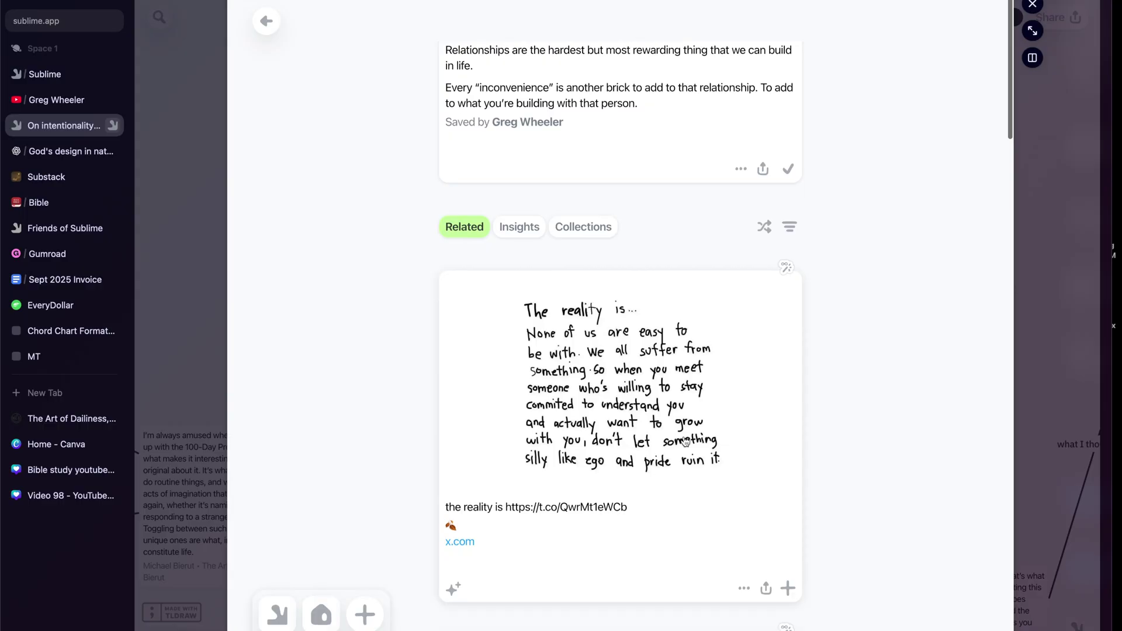
scroll(760, 233, "up", 3)
left_click(764, 206)
- Review the sort, type and library filter options for the related cards, reset them, and return to the canvas
left_click(789, 205)
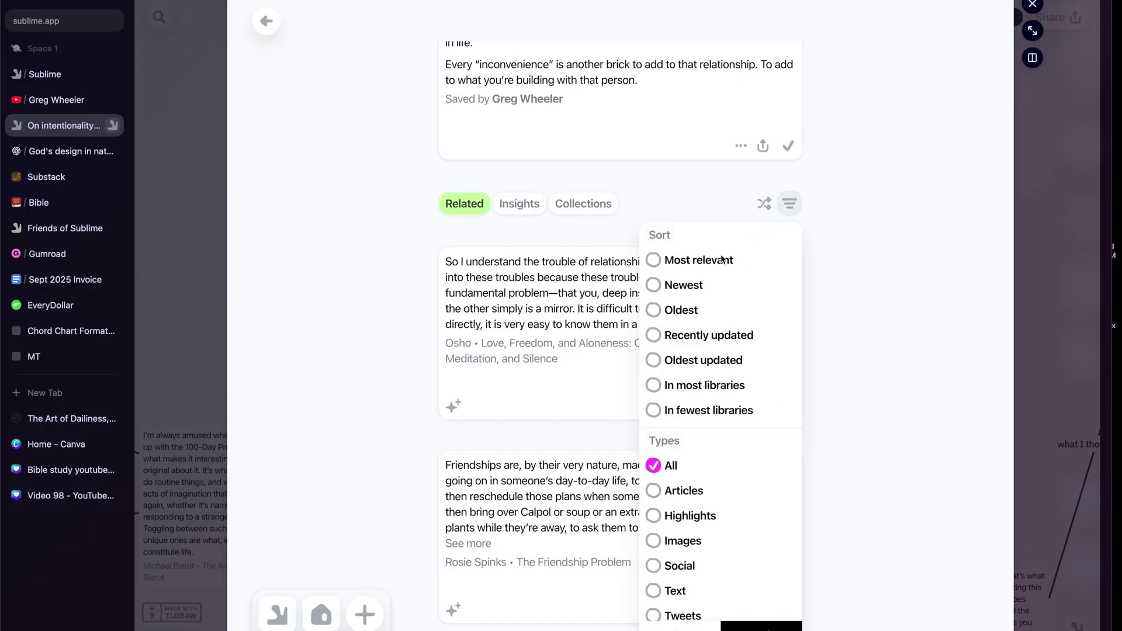
scroll(686, 487, "down", 1)
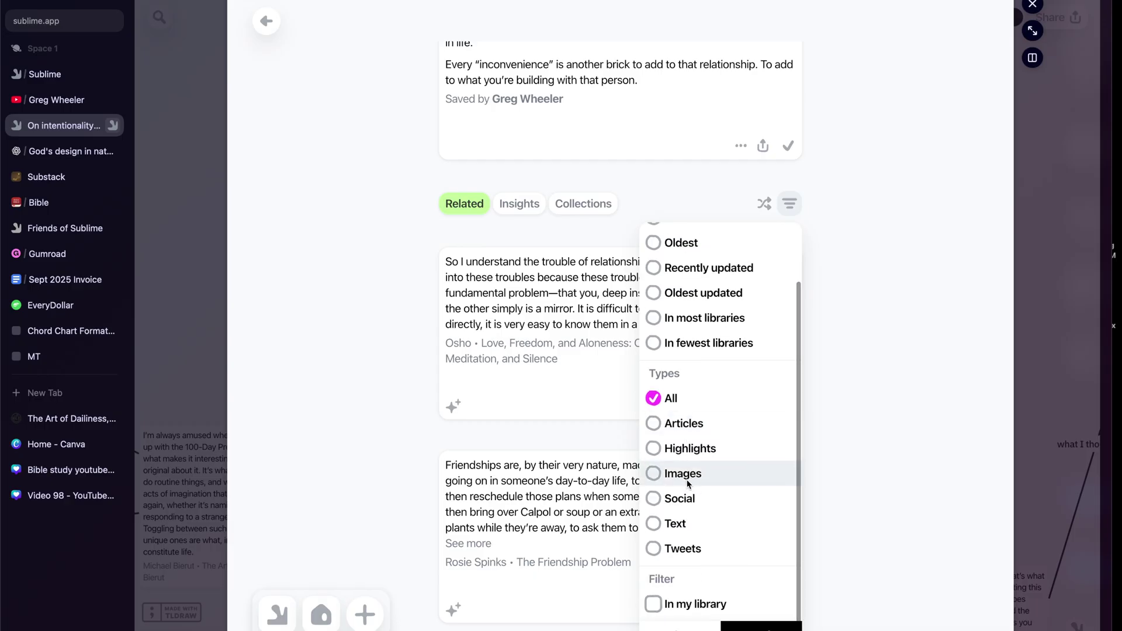
scroll(709, 469, "up", 1)
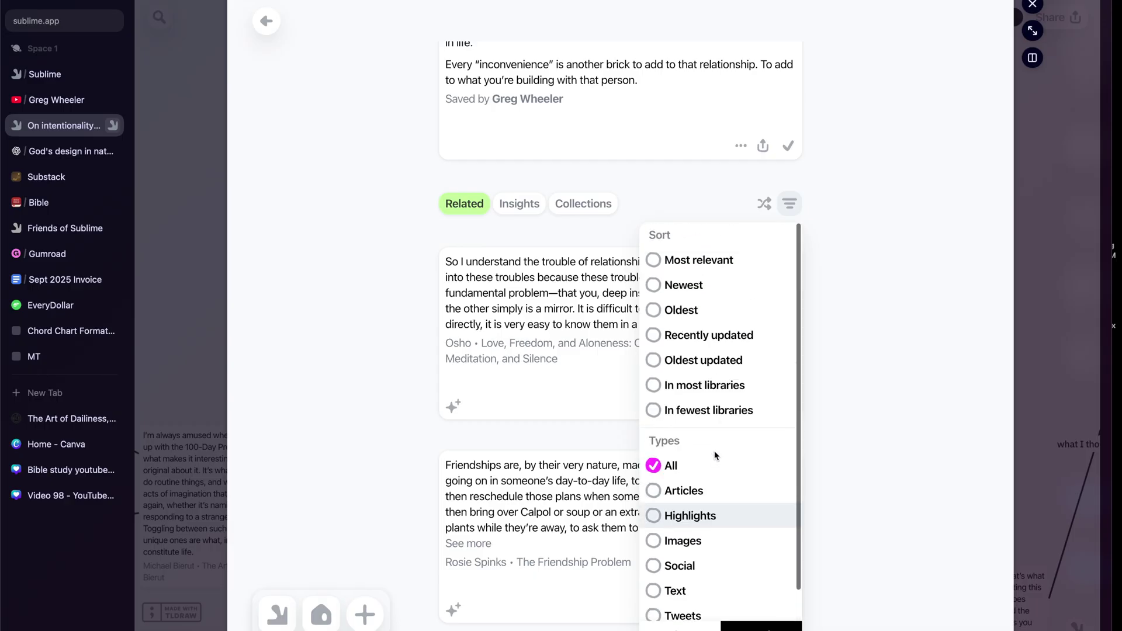
left_click(699, 626)
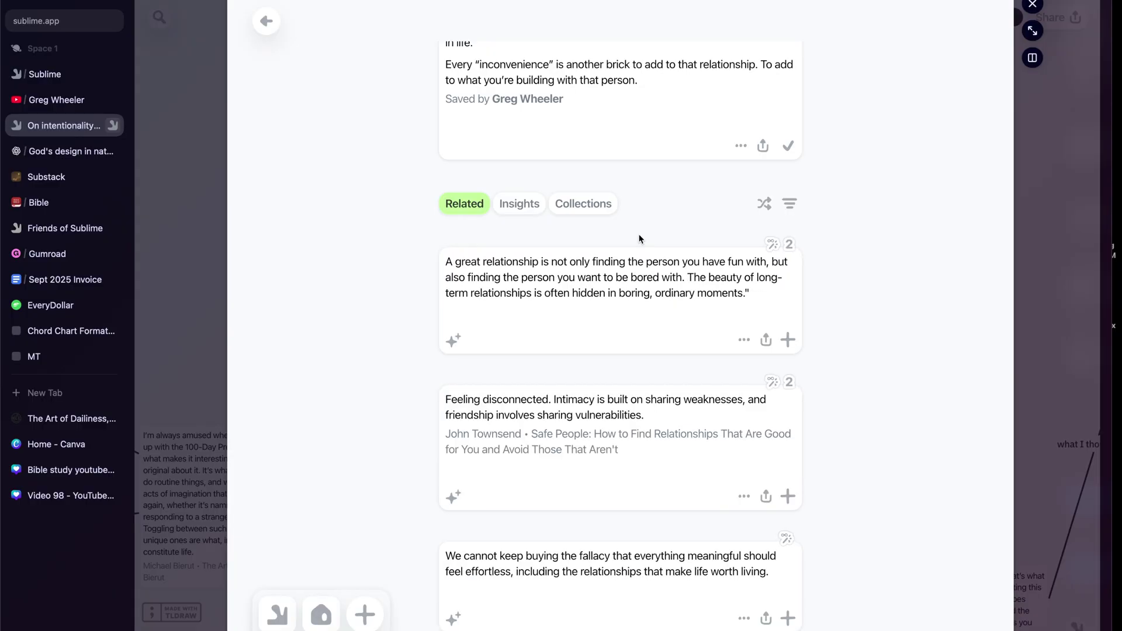
scroll(591, 191, "up", 1)
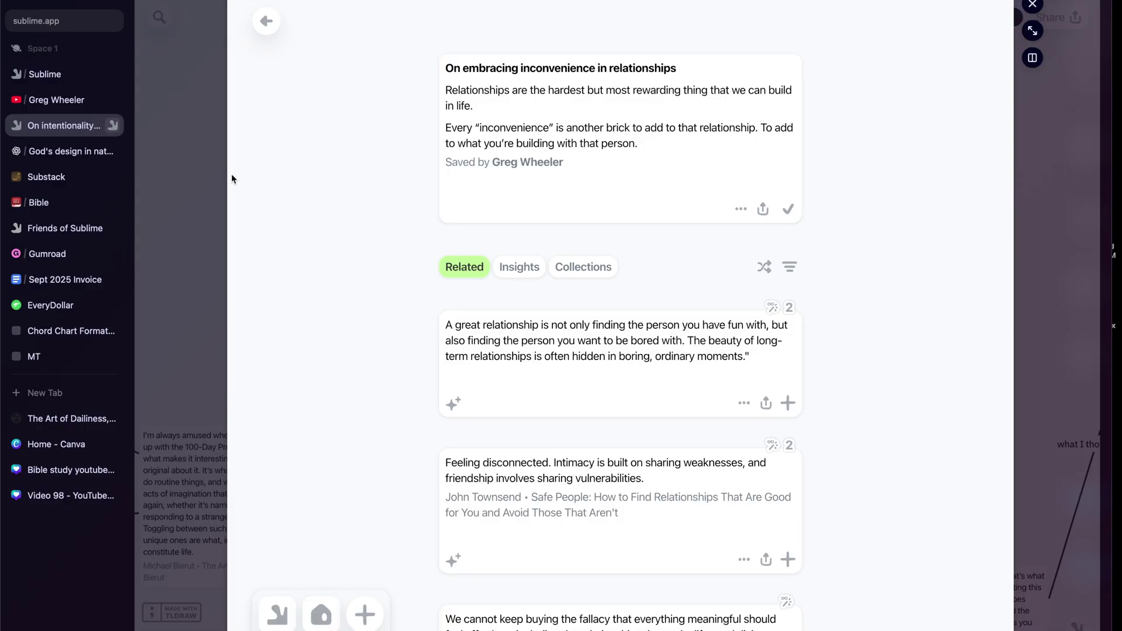
left_click(206, 189)
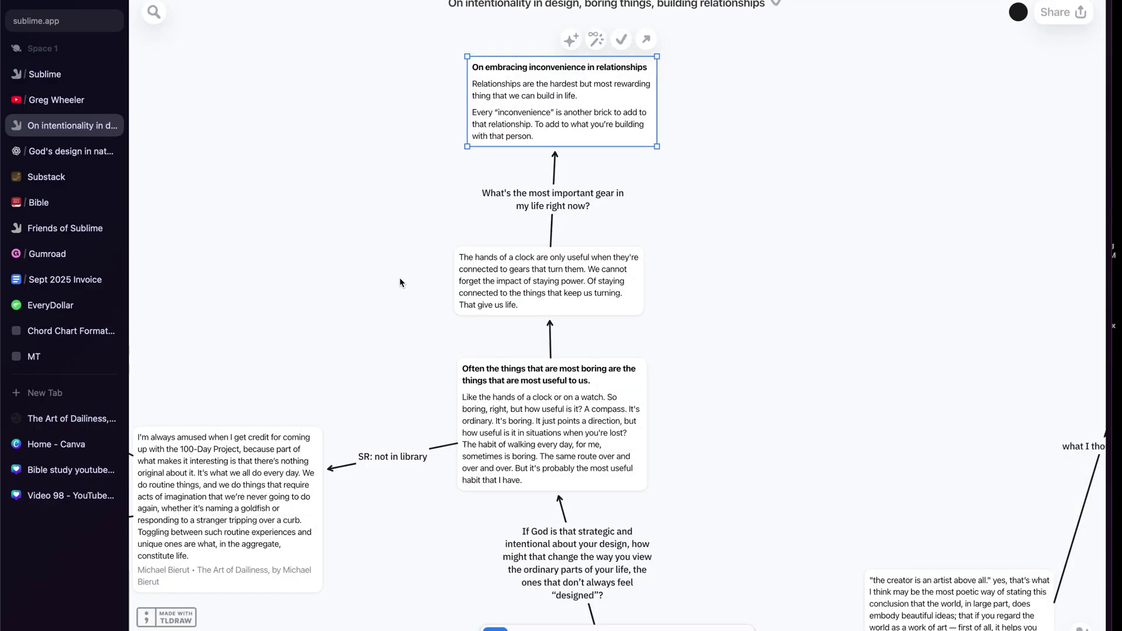
- Examine the canvas from the clock cards down to "God is intentional when he creates" and its "SR: in library" connection
scroll(391, 317, "down", 10)
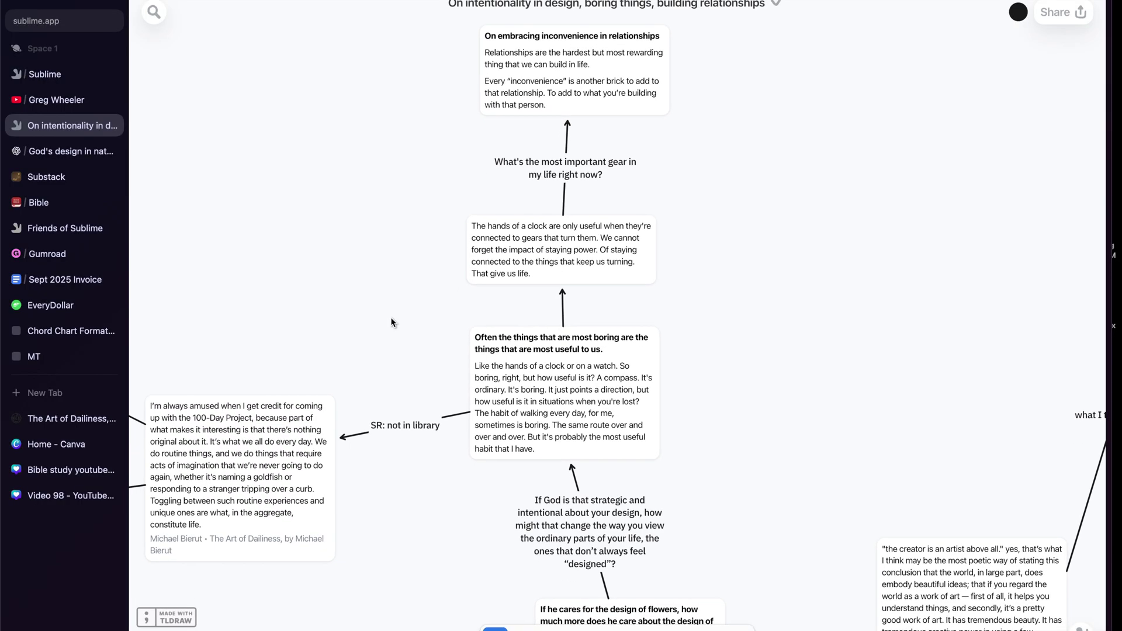
scroll(391, 321, "down", 5)
scroll(392, 320, "right", 5)
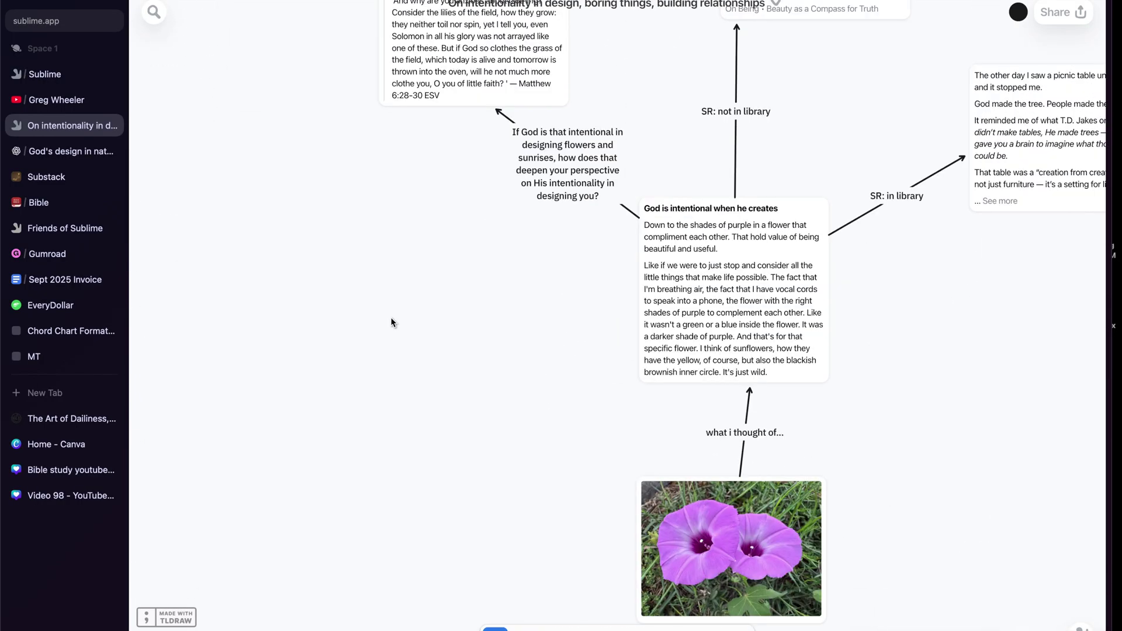
scroll(392, 320, "up", 5)
scroll(392, 321, "right", 5)
scroll(391, 320, "down", 3)
scroll(392, 321, "right", 2)
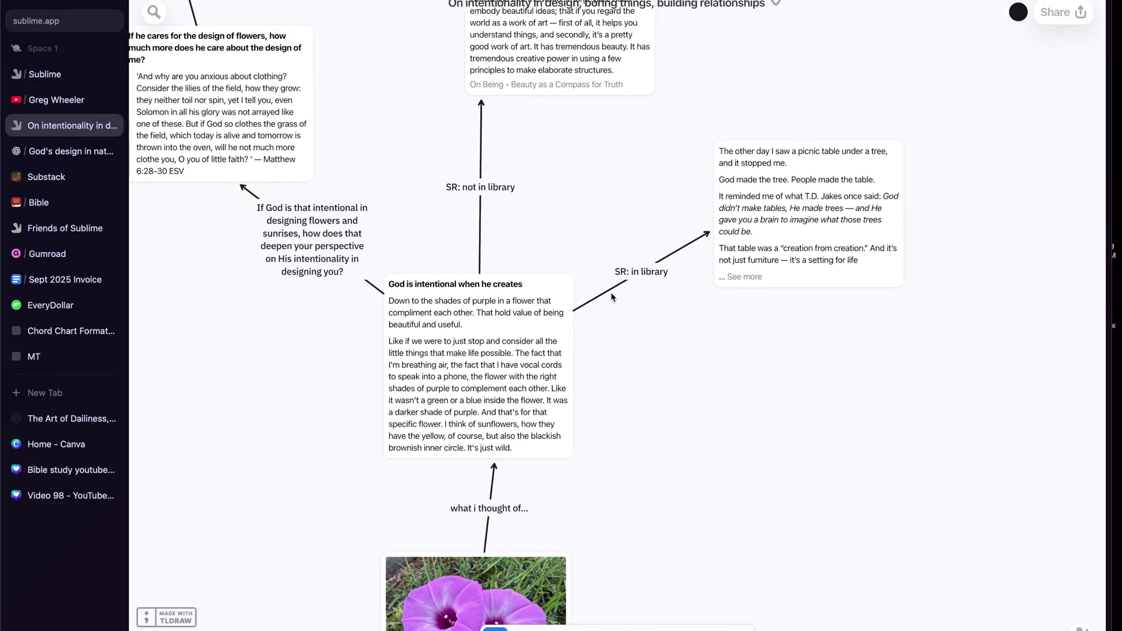
scroll(745, 316, "down", 1)
scroll(745, 315, "right", 1)
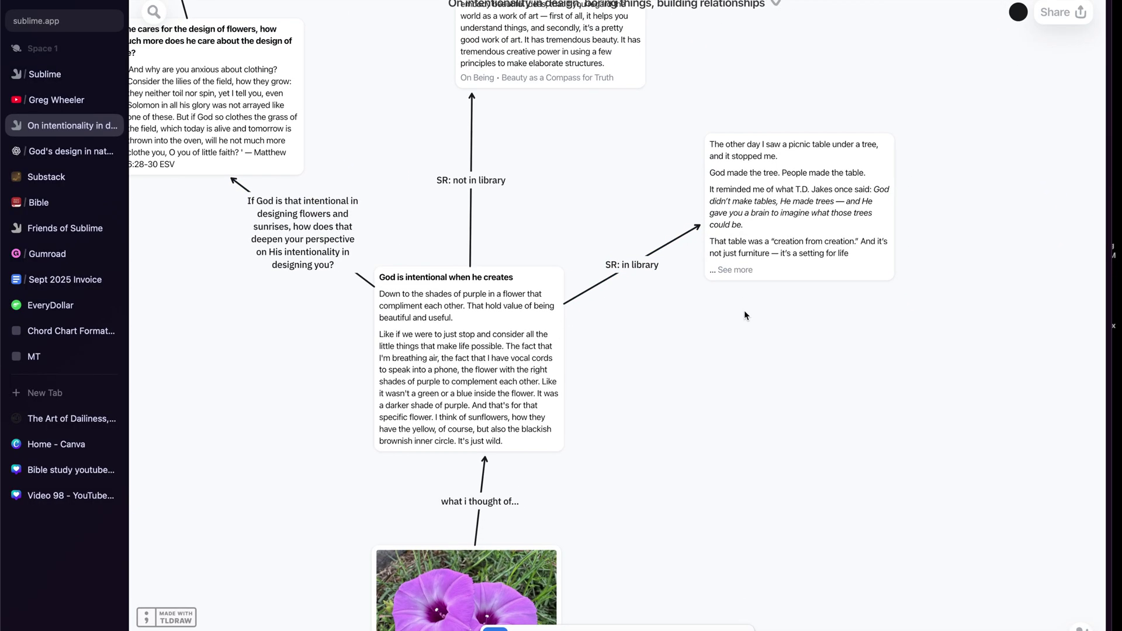
scroll(745, 314, "right", 2)
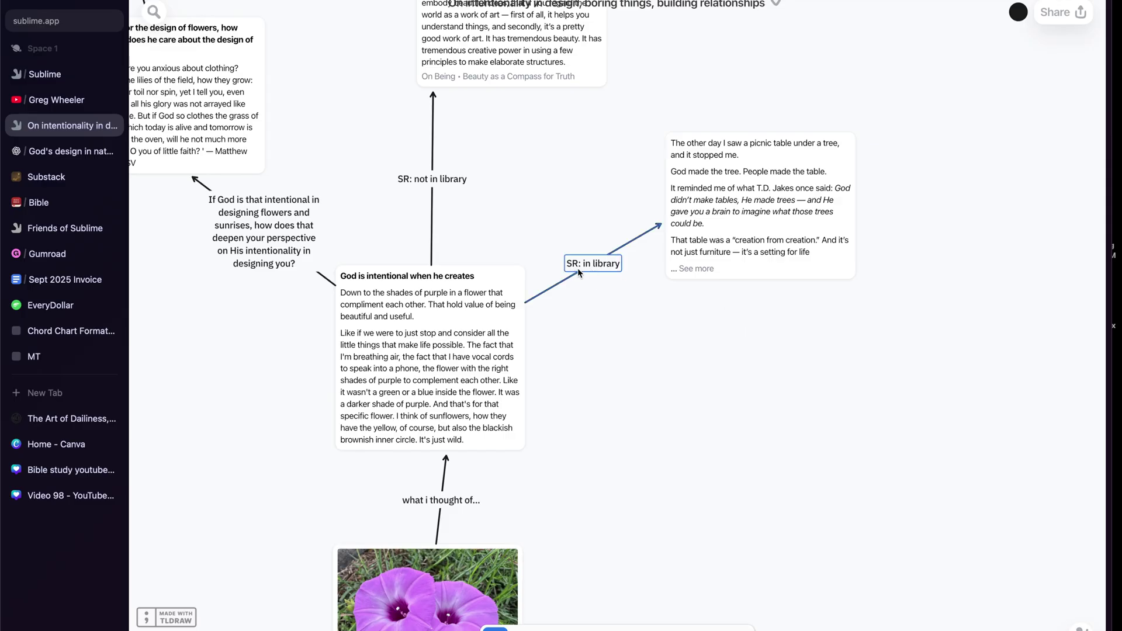
- Place the garden quote from the related cards of "God is intentional when he creates" on the canvas and delete it again
left_click(478, 303)
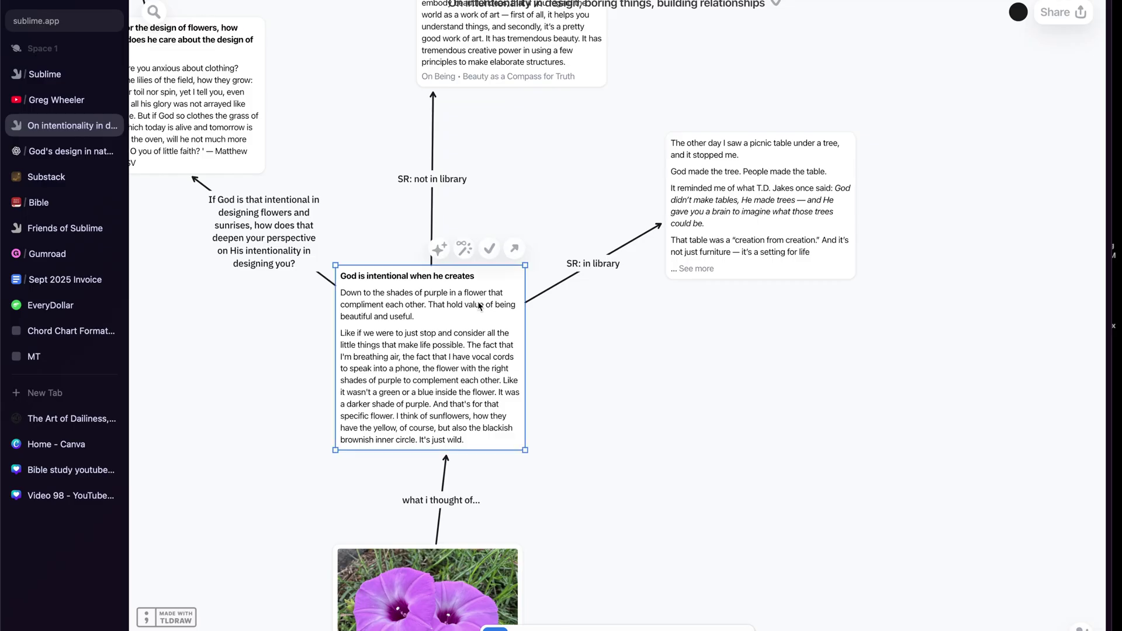
left_click(562, 386)
left_click(481, 295)
left_click(462, 251)
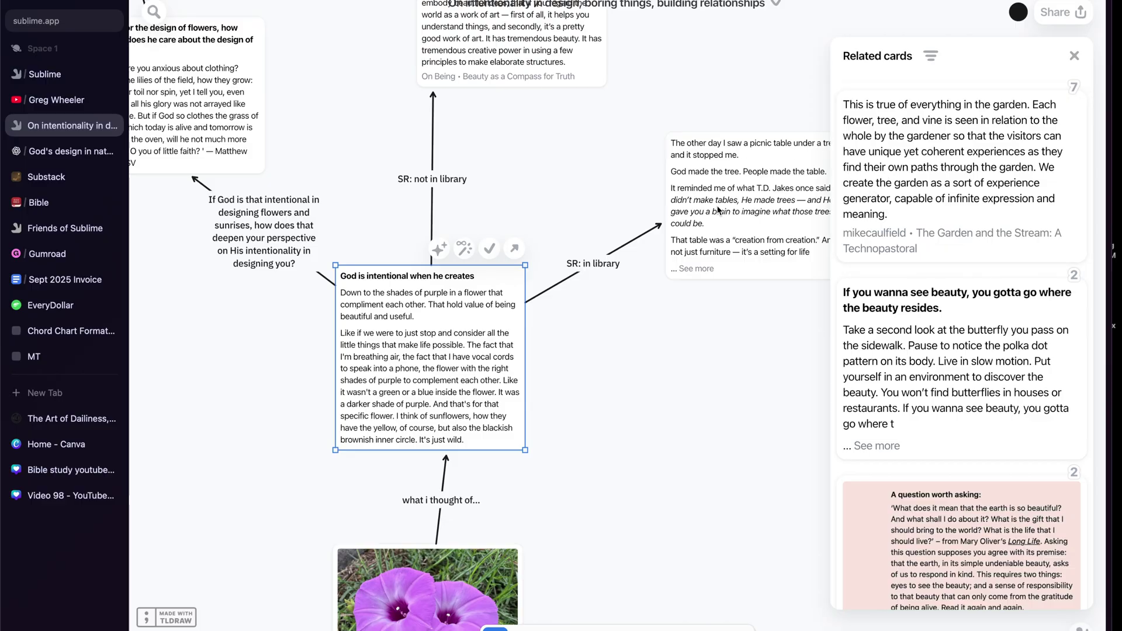
left_click_drag(914, 185, 672, 398)
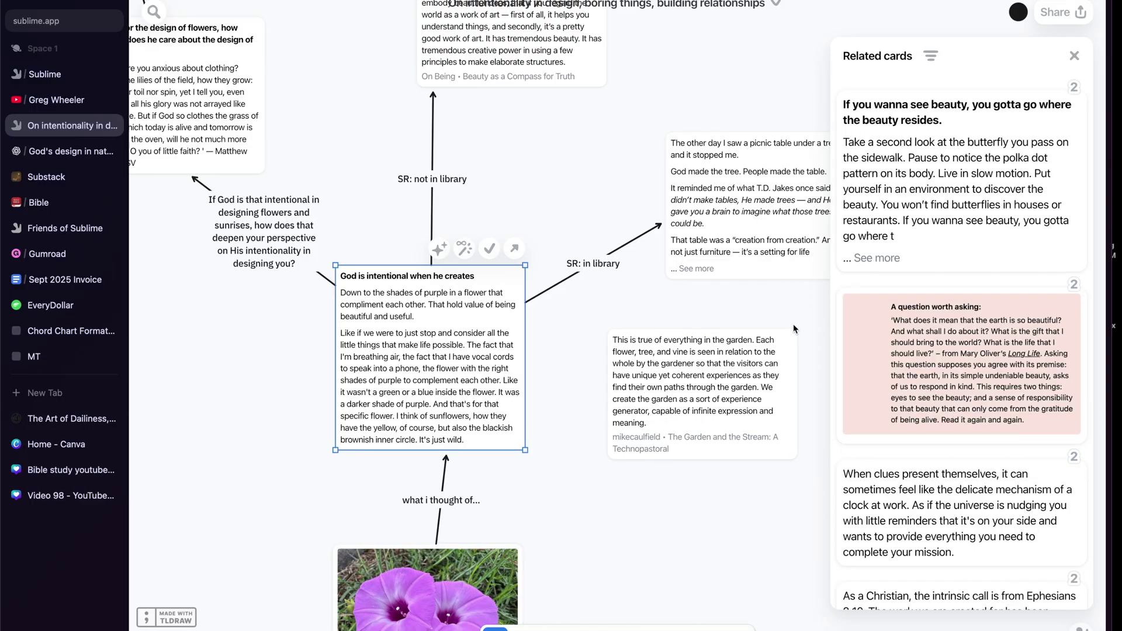
left_click(1073, 56)
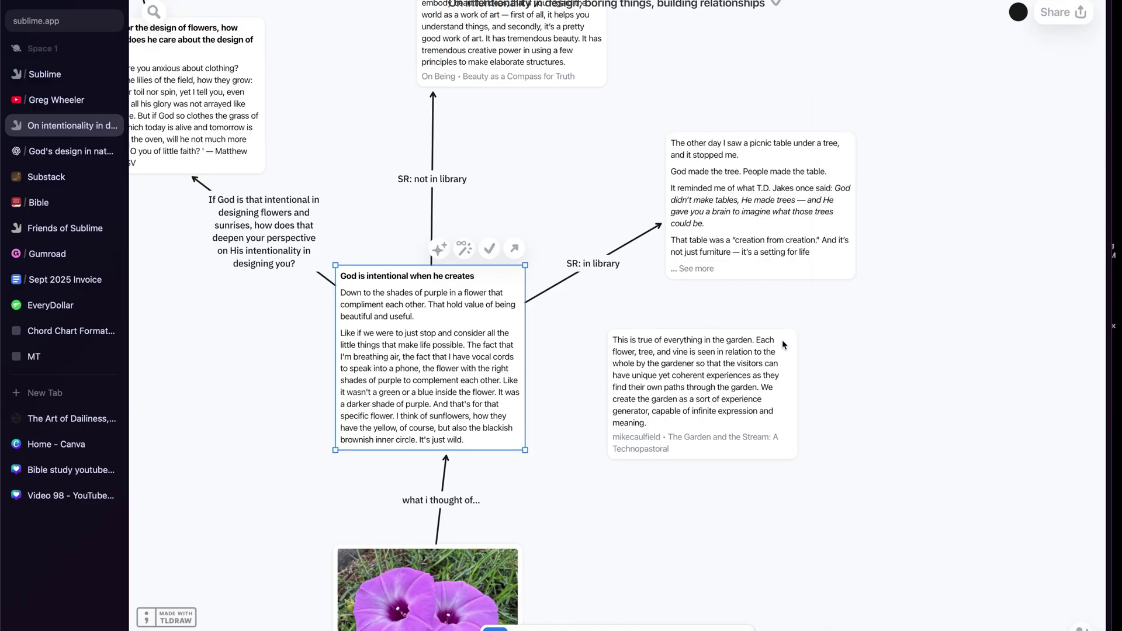
left_click(782, 346)
key("Delete")
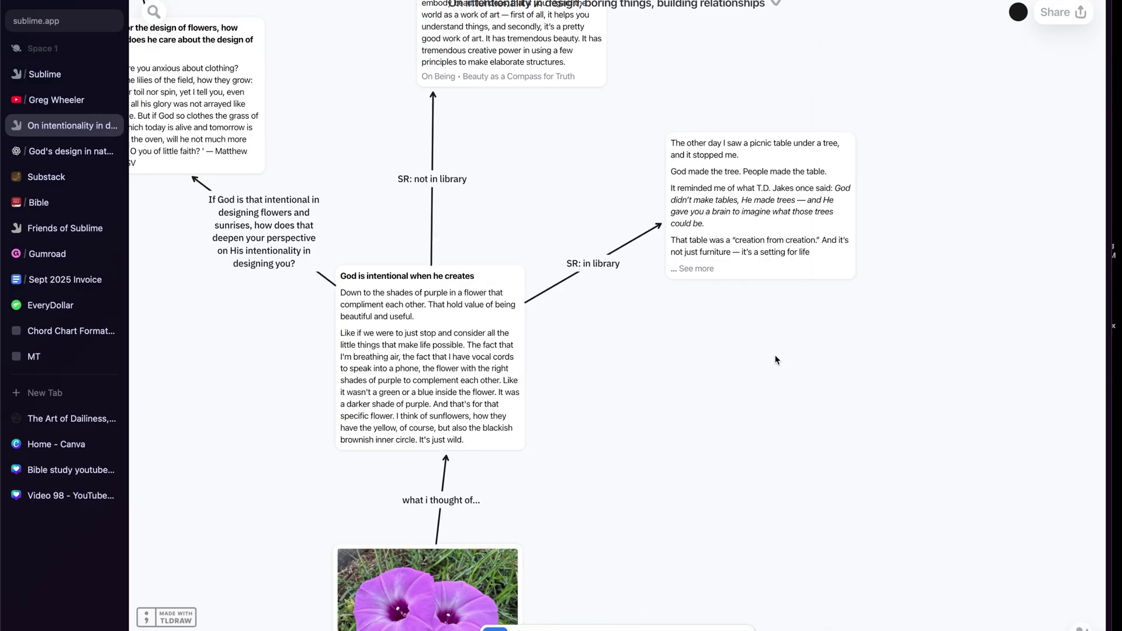
- Expand the picnic table card to its full text on the canvas and review it
scroll(755, 297, "right", 2)
scroll(690, 303, "up", 2)
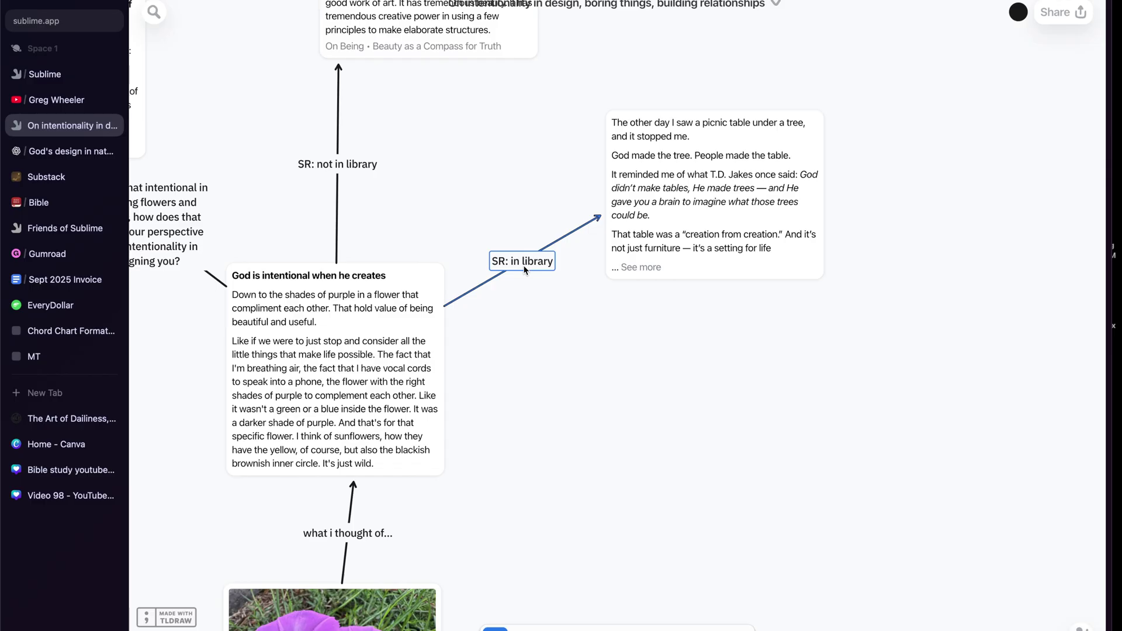
left_click(688, 200)
scroll(682, 148, "up", 2)
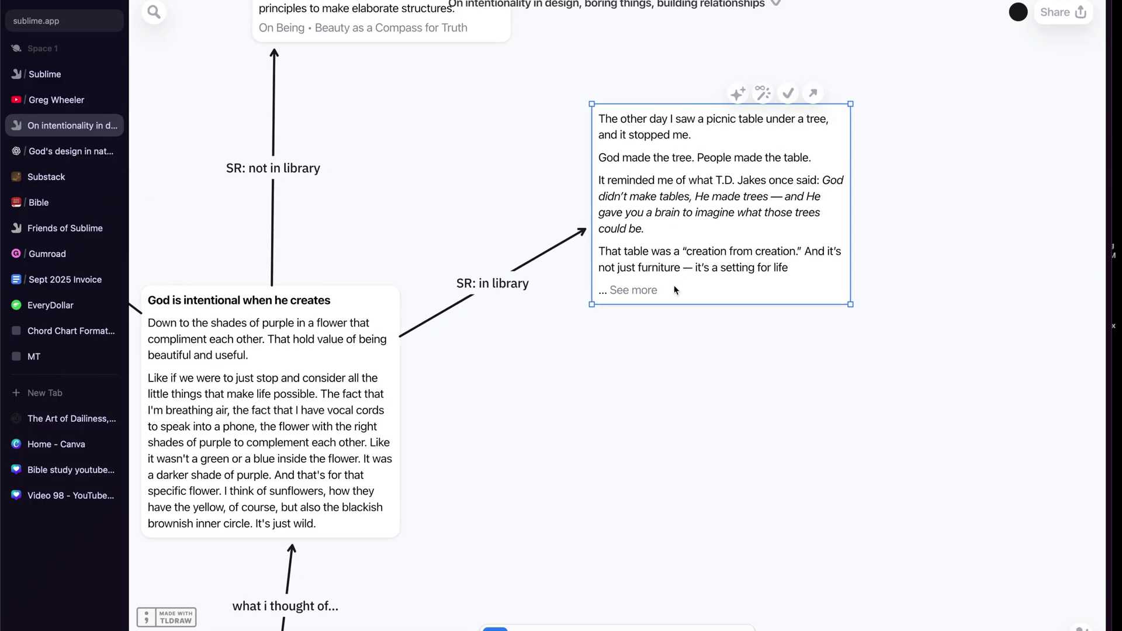
left_click(636, 296)
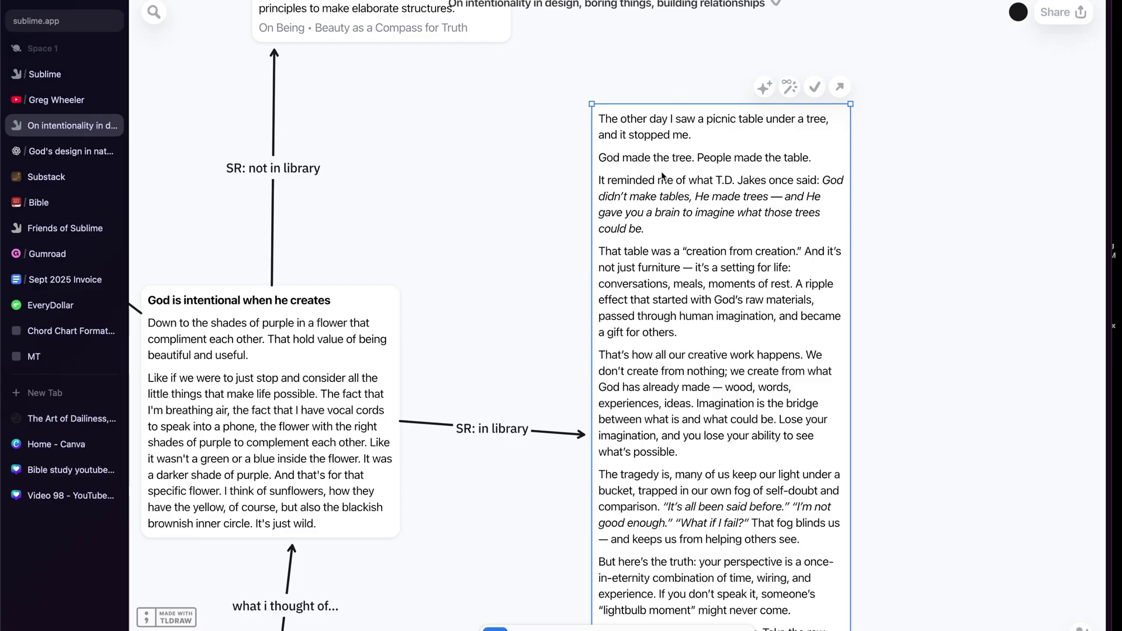
scroll(662, 178, "down", 5)
left_click(579, 212)
scroll(578, 212, "up", 2)
left_click(662, 265)
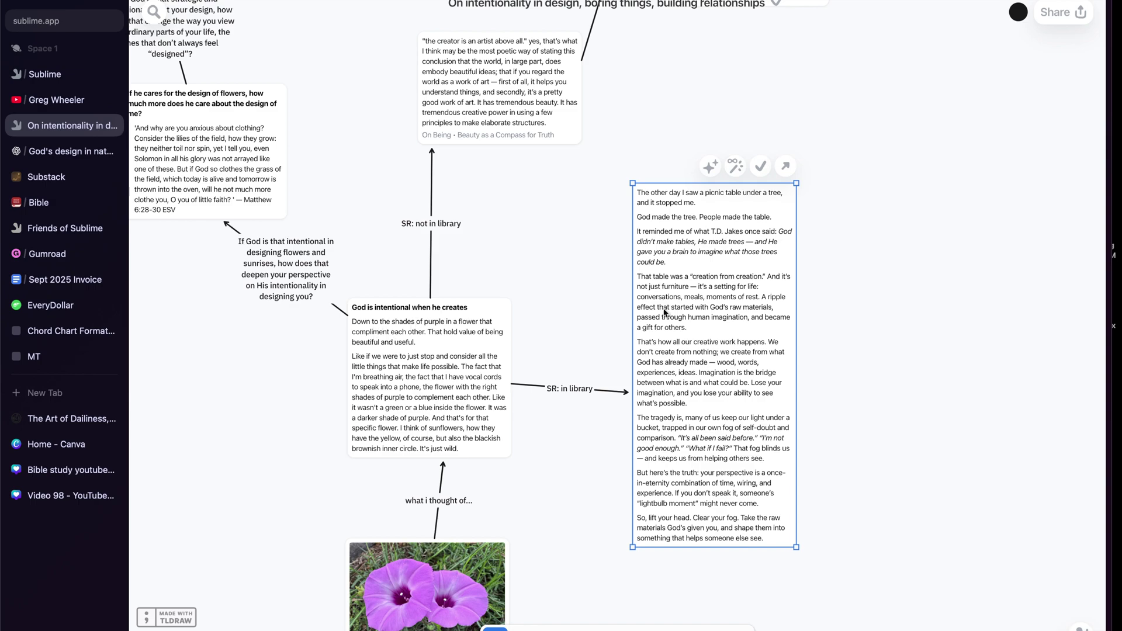
- Read the On Being quote card "the creator is an artist above all", linked by the "SR: not in library" arrow
left_click(590, 286)
scroll(590, 287, "up", 2)
left_click(494, 150)
scroll(493, 151, "up", 3)
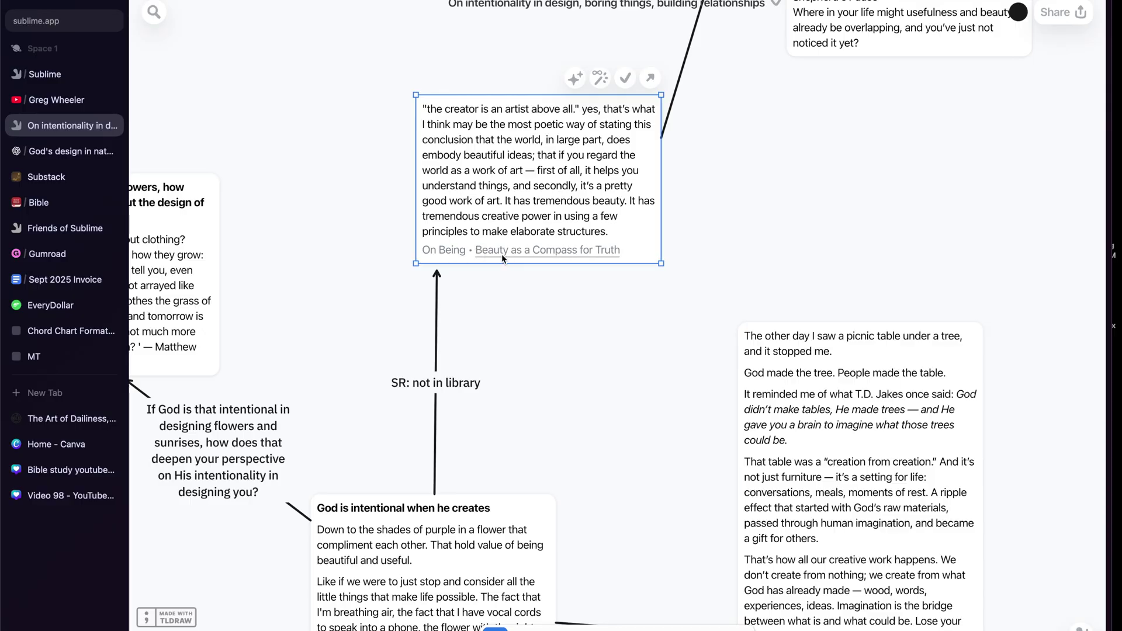
scroll(508, 157, "up", 1)
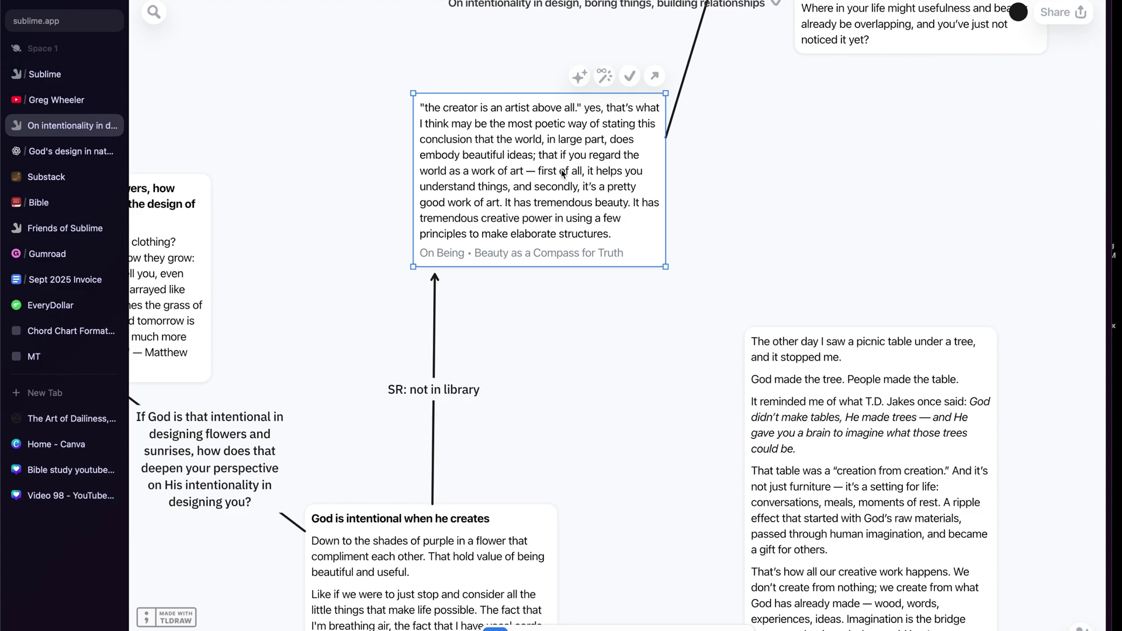
left_click(575, 308)
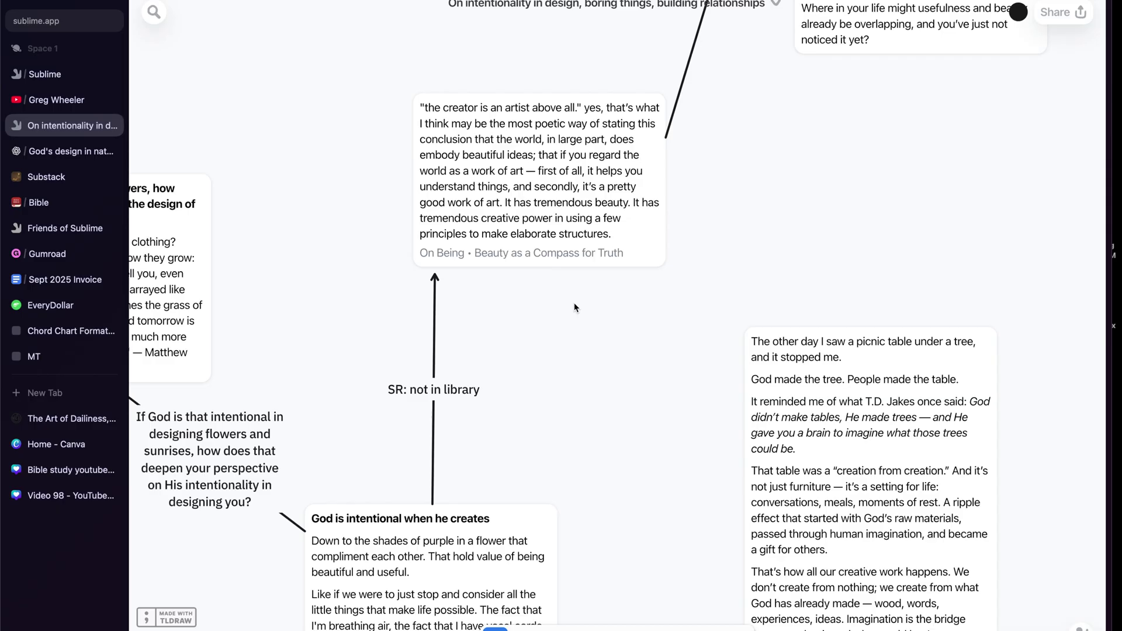
- Examine how the On Being quote card connects to the "what I thought of..." arrow and the "God is intentional when he creates" card
scroll(575, 308, "up", 3)
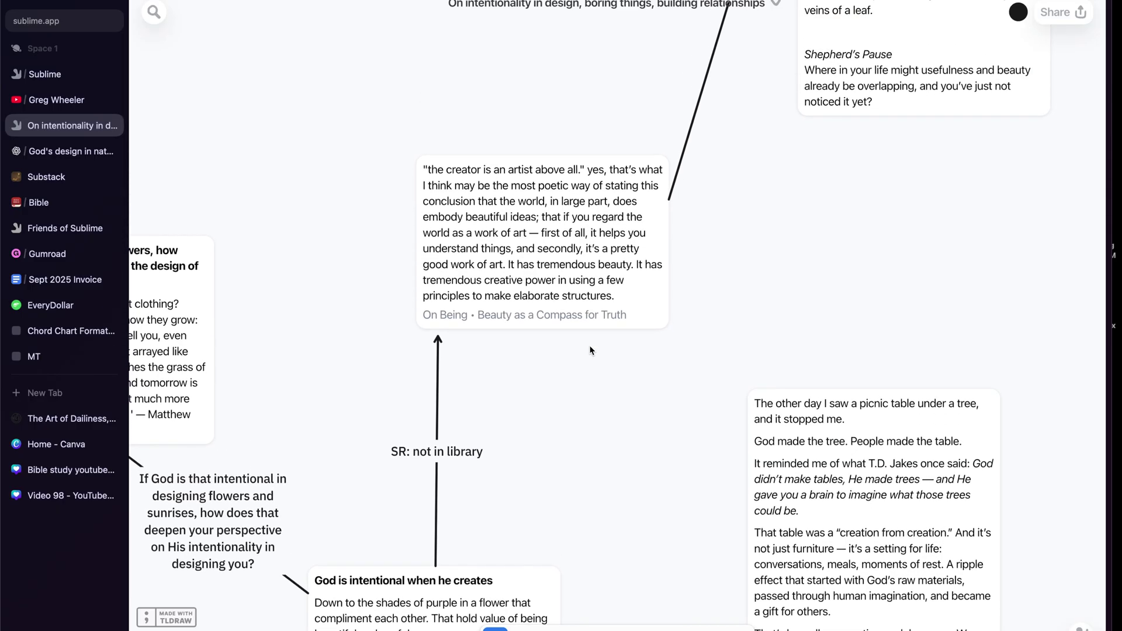
scroll(592, 350, "up", 4)
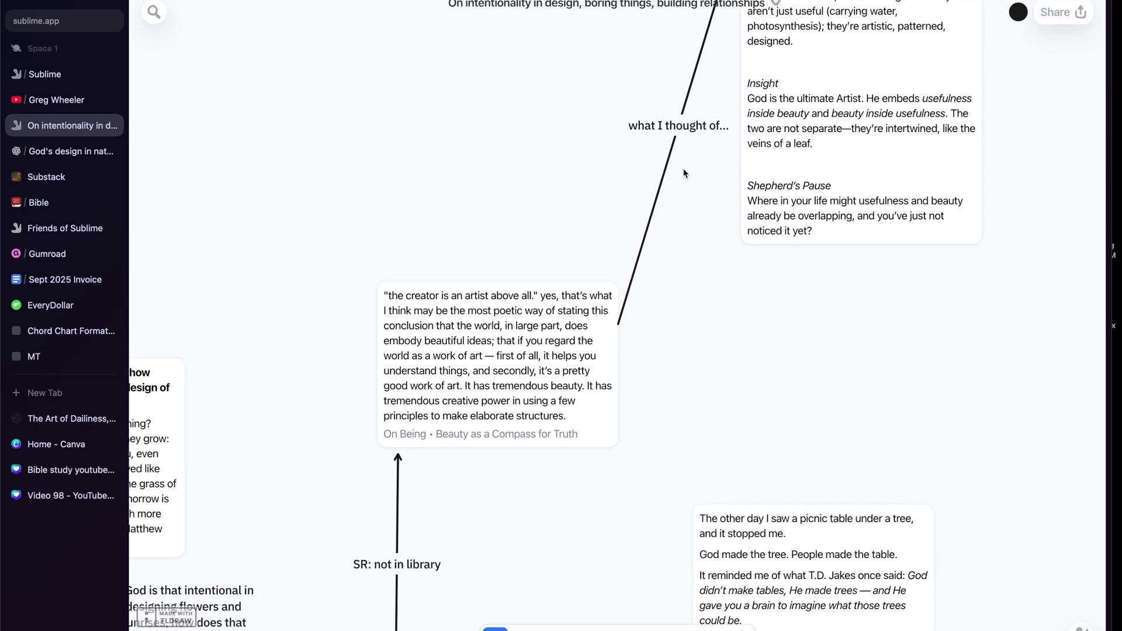
scroll(683, 173, "right", 3)
left_click(592, 154)
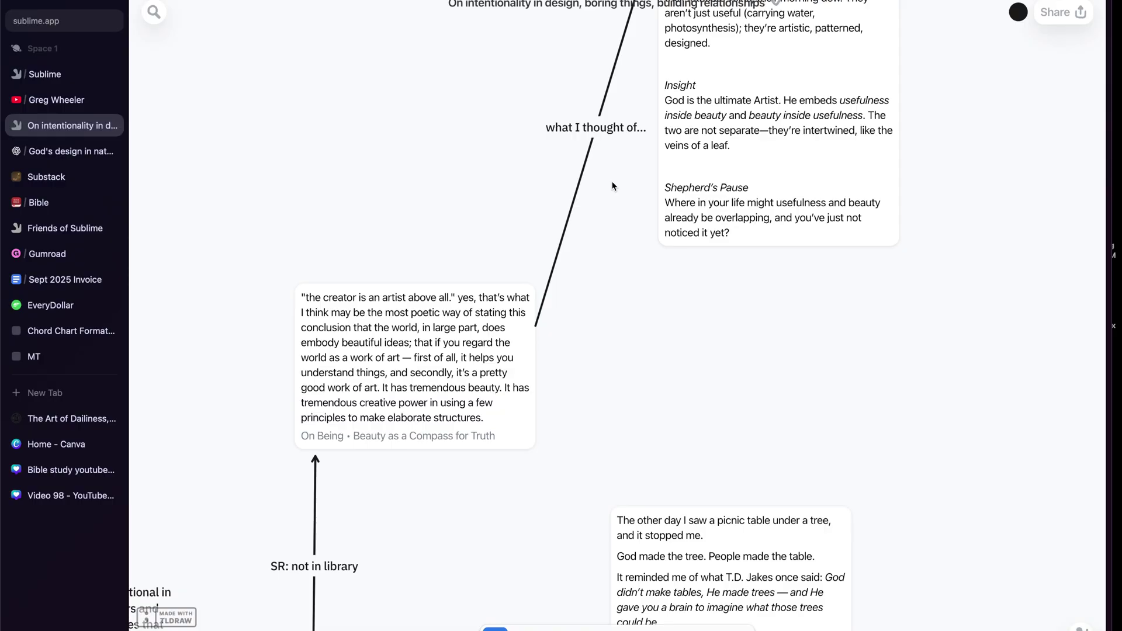
scroll(596, 218, "down", 4)
scroll(596, 219, "left", 2)
left_click(496, 252)
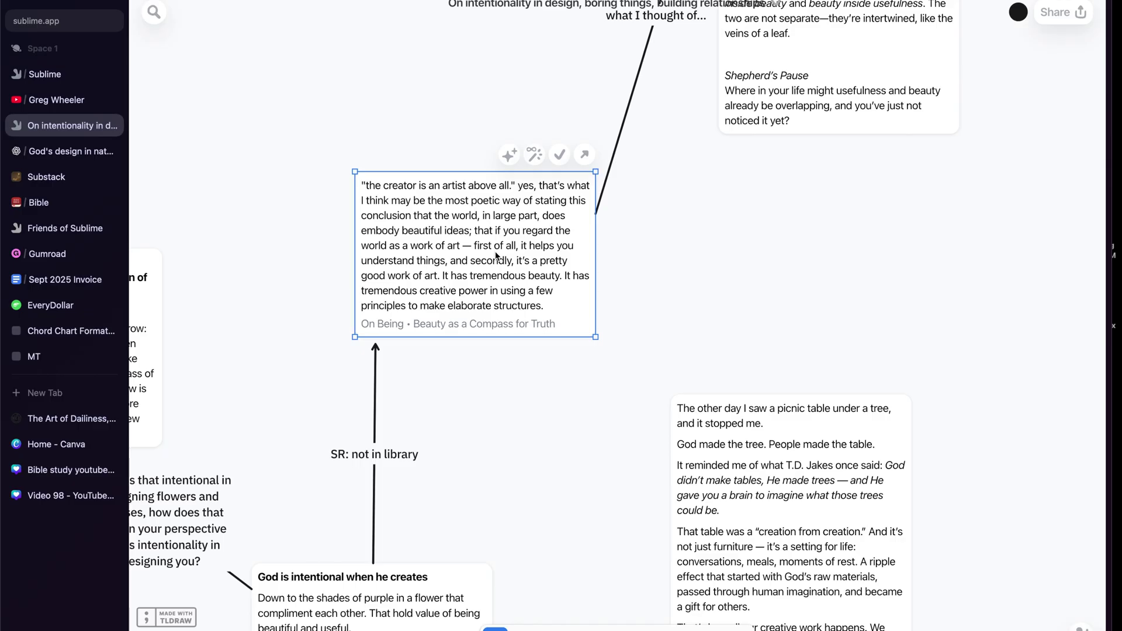
left_click(489, 409)
left_click(483, 265)
scroll(494, 304, "down", 3)
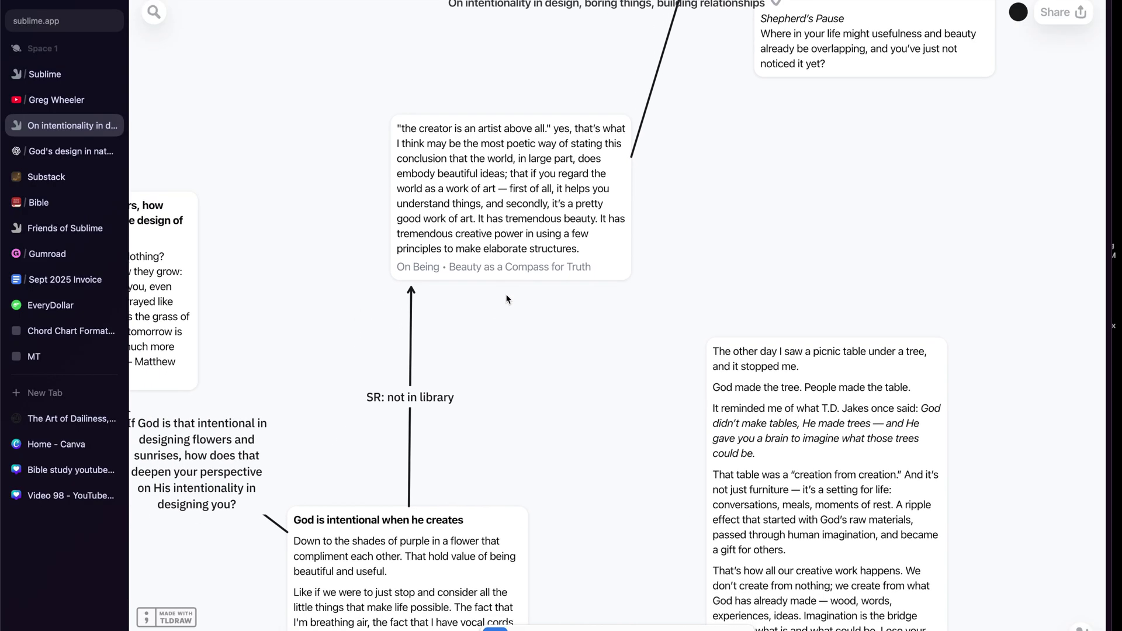
scroll(529, 256, "up", 3)
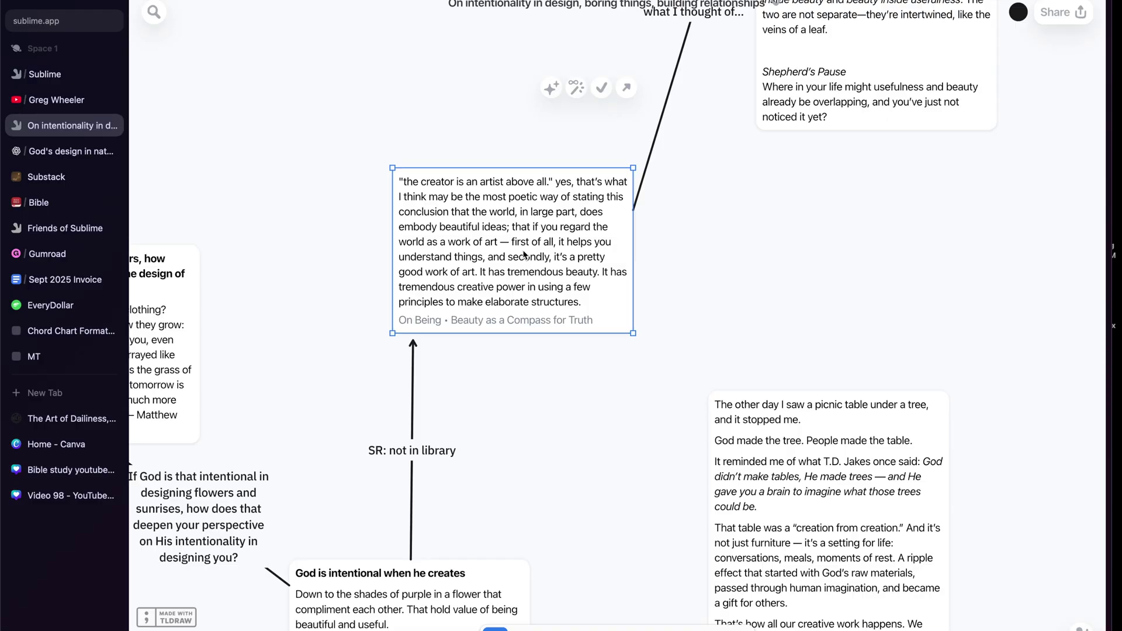
- Follow the "what I thought of..." arrow to "The World as a Work of Art" card and read that card
scroll(524, 255, "up", 5)
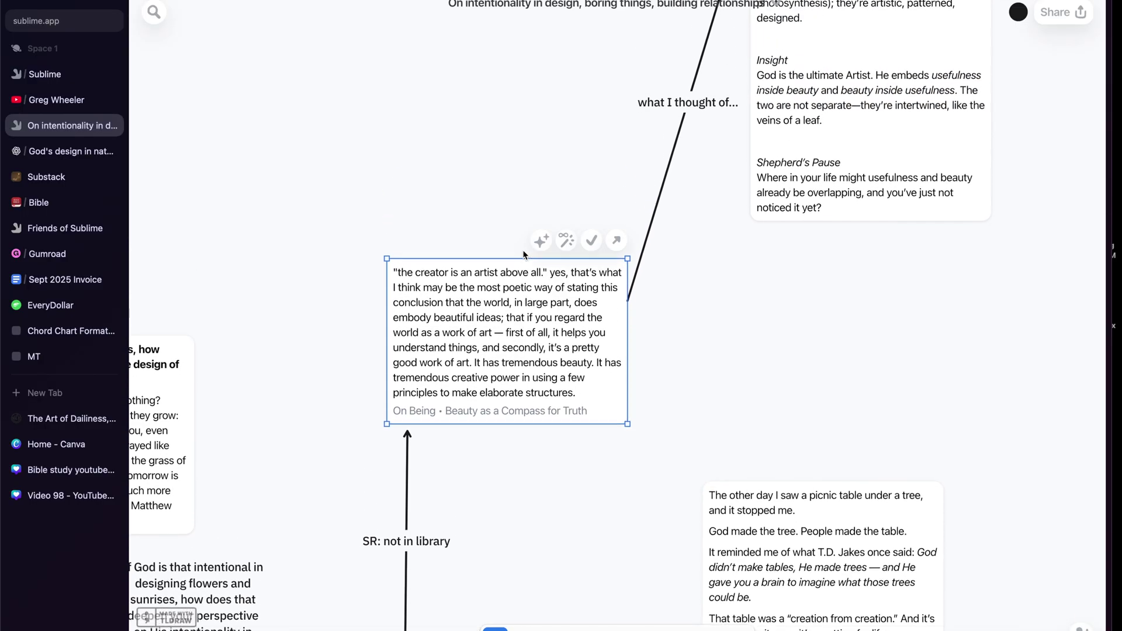
scroll(699, 331, "up", 10)
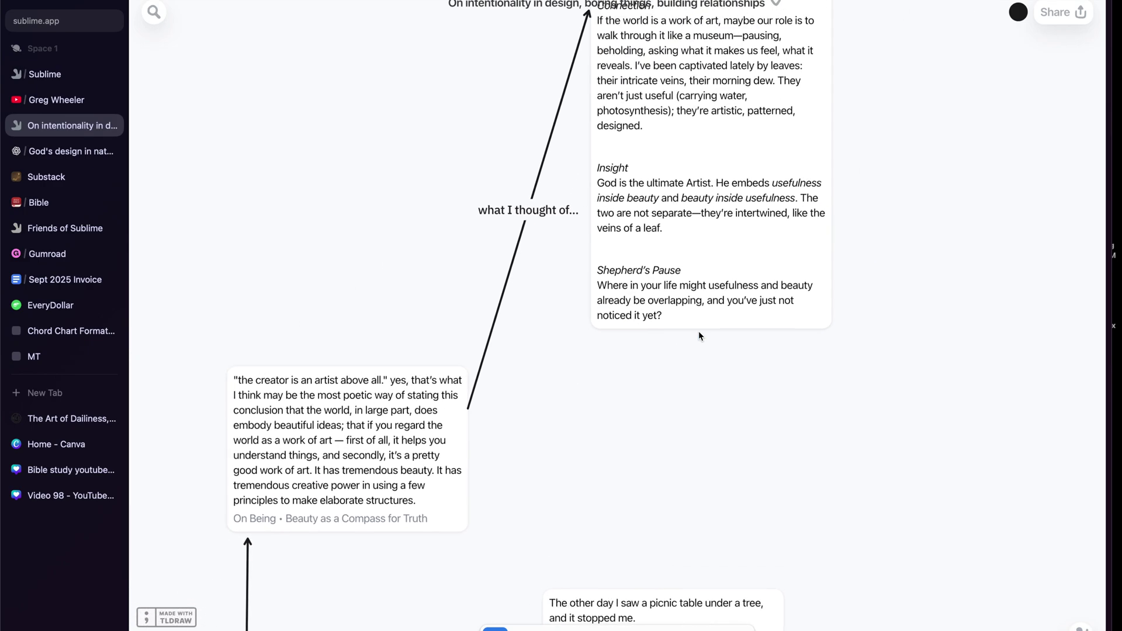
scroll(699, 331, "up", 3)
left_click(695, 319)
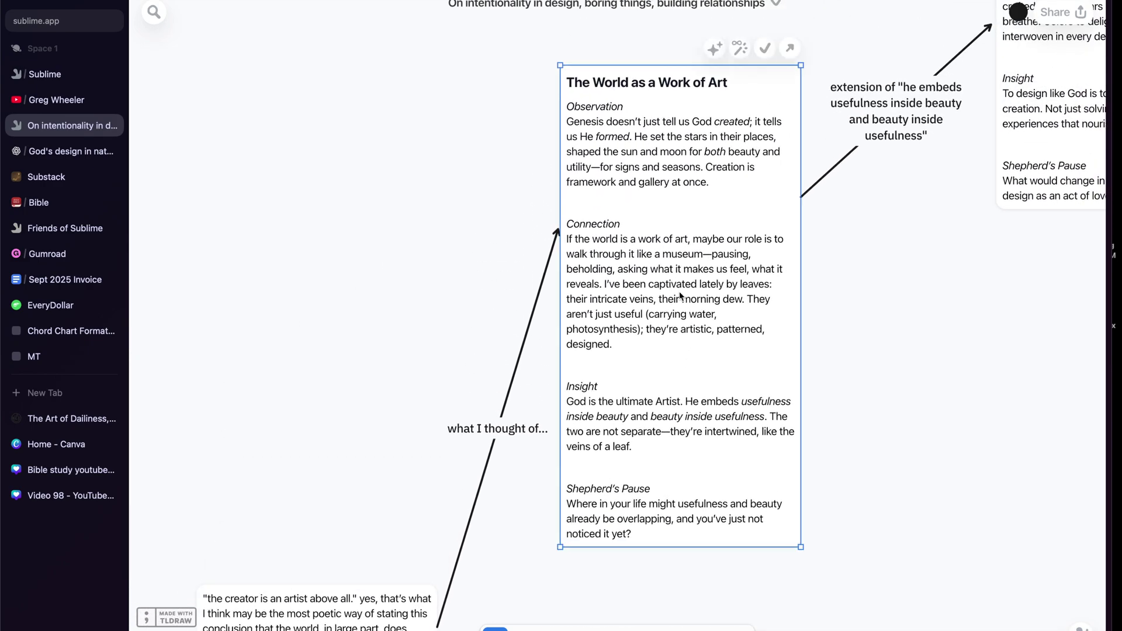
scroll(690, 310, "up", 5)
scroll(680, 295, "down", 2)
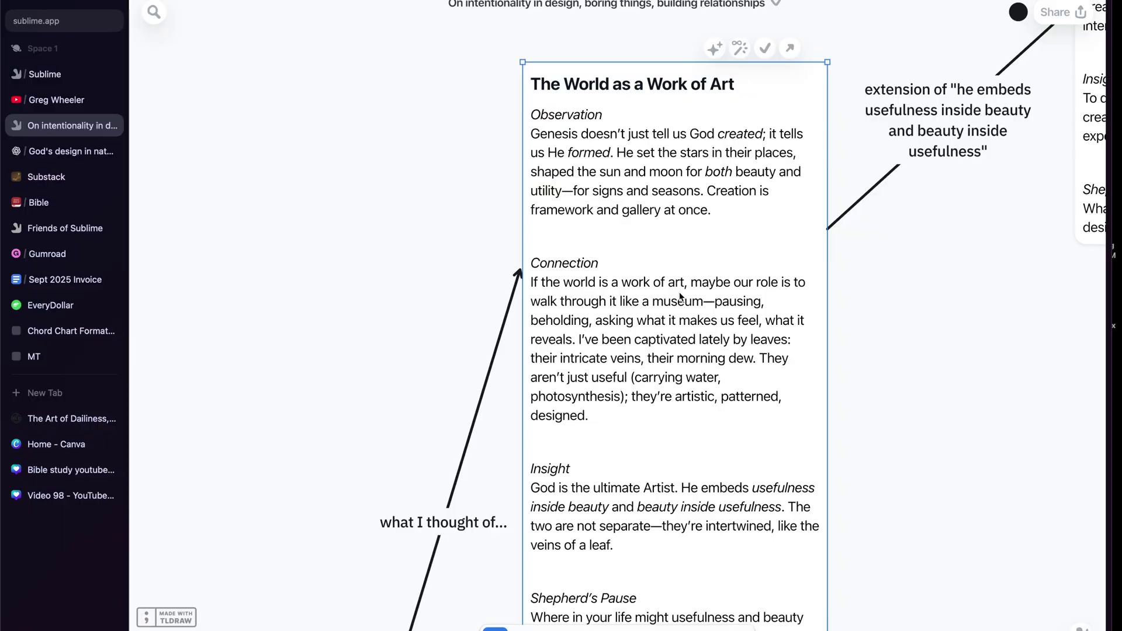
- Return from "The World as a Work of Art" to the On Being quote card and select it to review their link
scroll(679, 297, "right", 5)
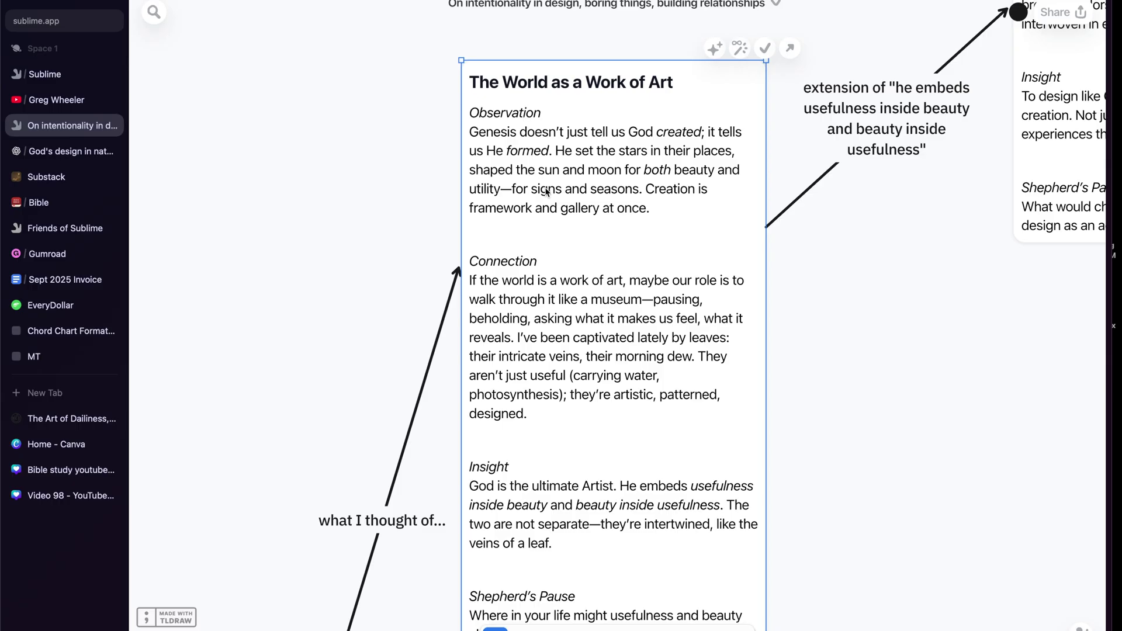
scroll(545, 191, "down", 10)
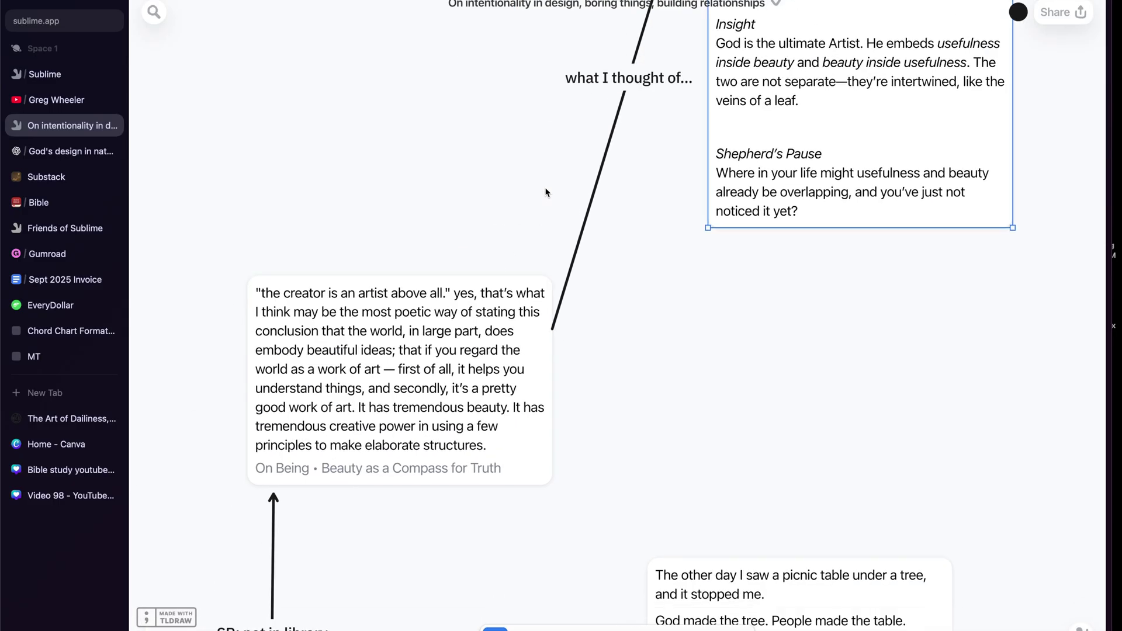
left_click(529, 283)
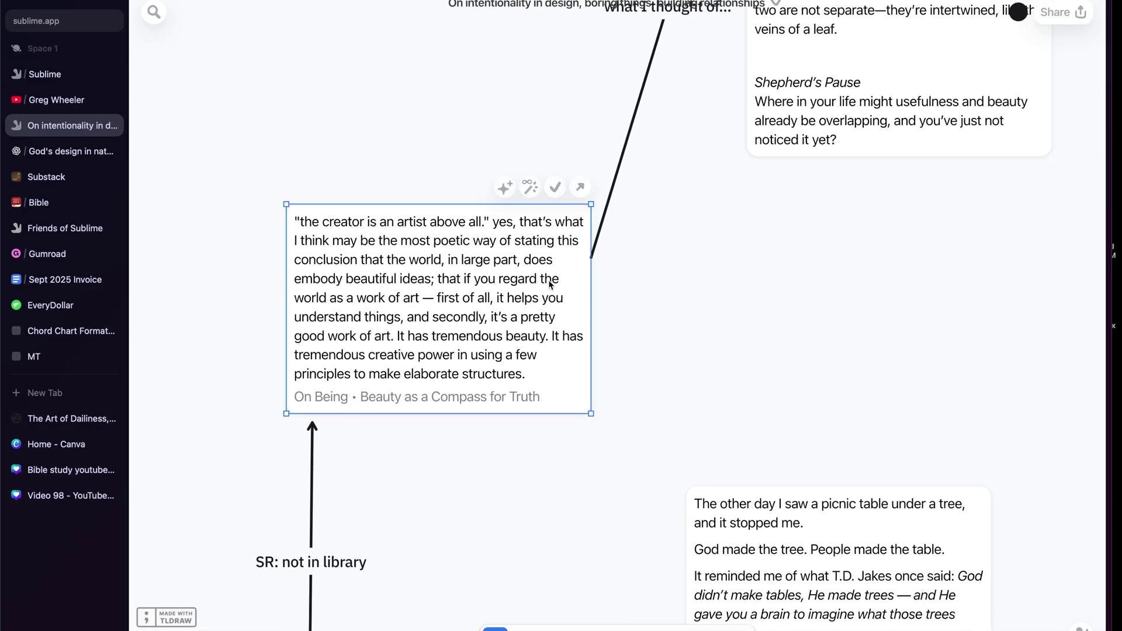
scroll(549, 284, "up", 3)
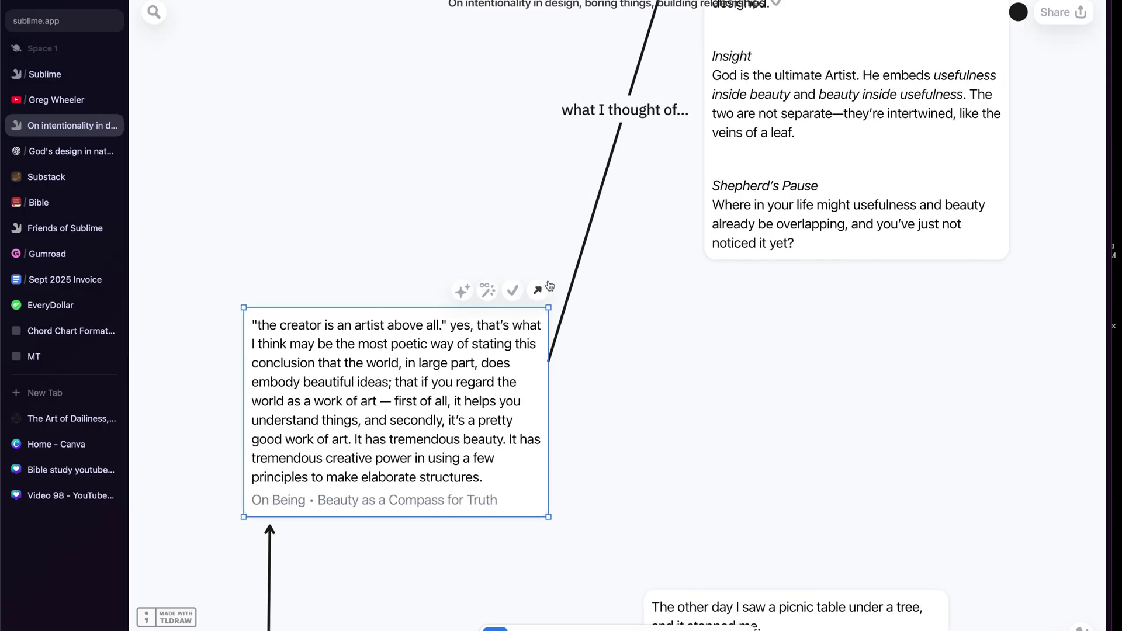
- Select "The World as a Work of Art" card and read it from Observation through Shepherd's Pause
scroll(632, 269, "up", 7)
scroll(632, 269, "right", 6)
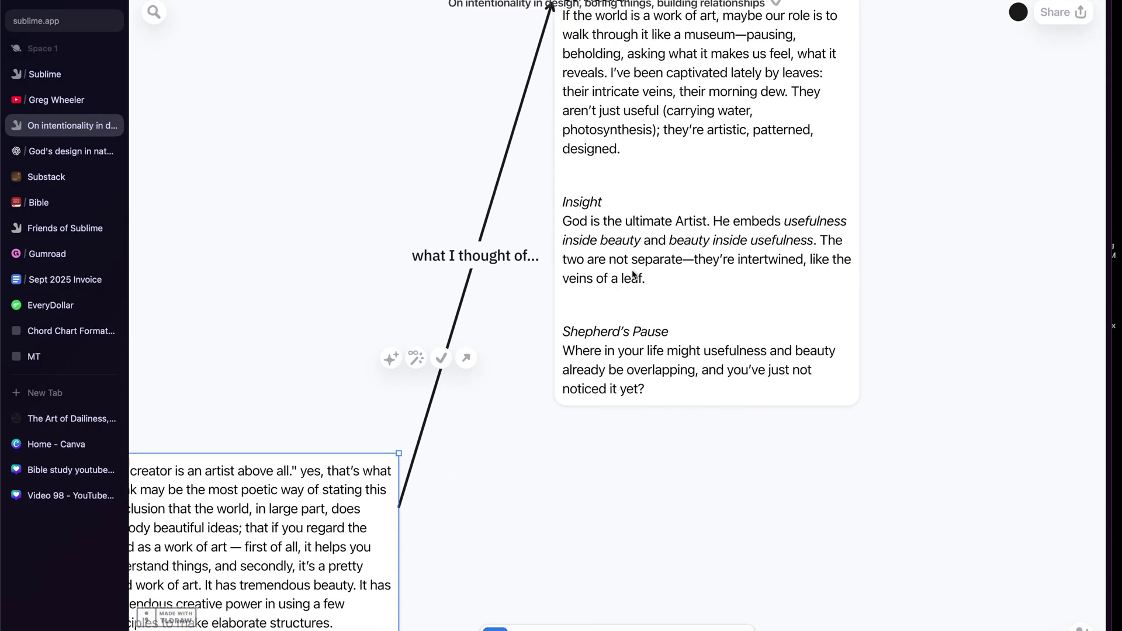
scroll(632, 271, "up", 4)
scroll(632, 272, "right", 1)
left_click(634, 272)
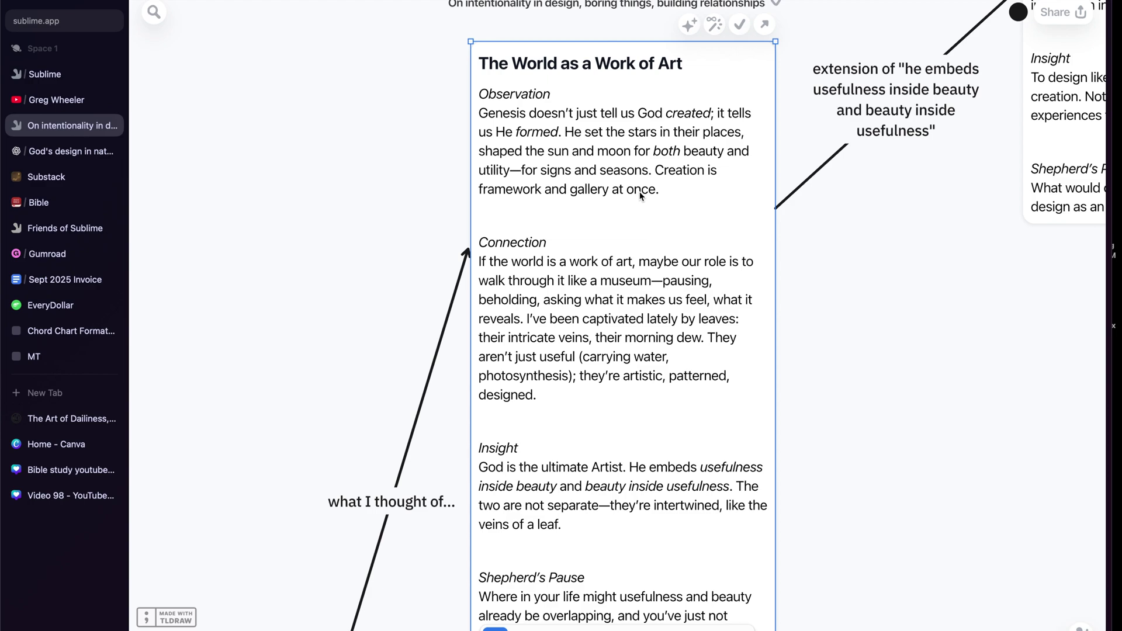
scroll(643, 234, "down", 1)
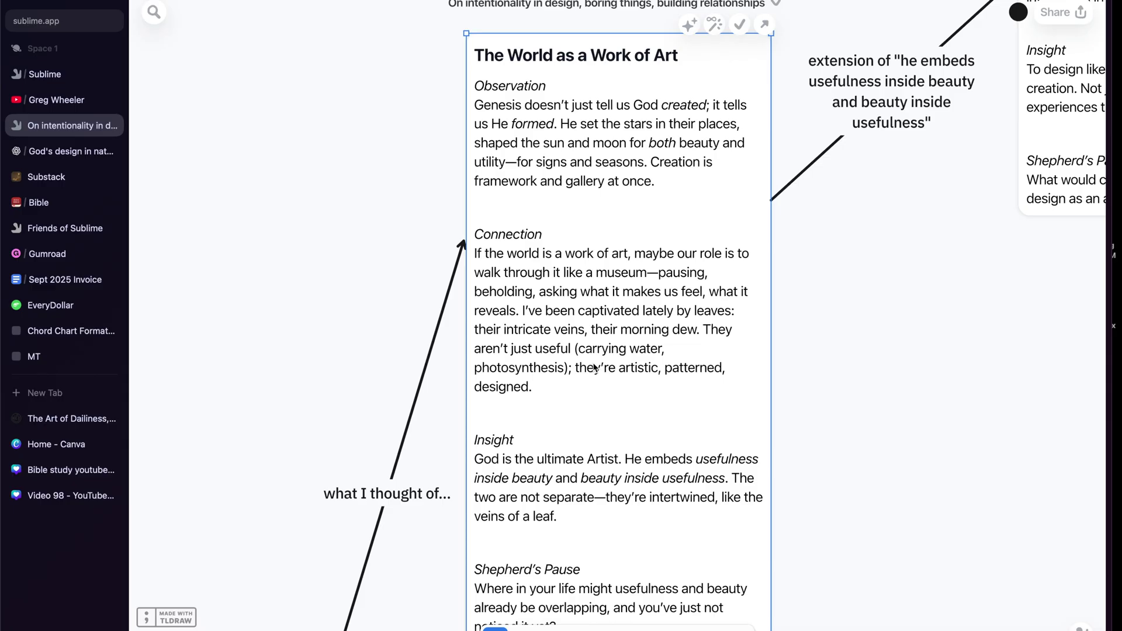
scroll(621, 405, "down", 2)
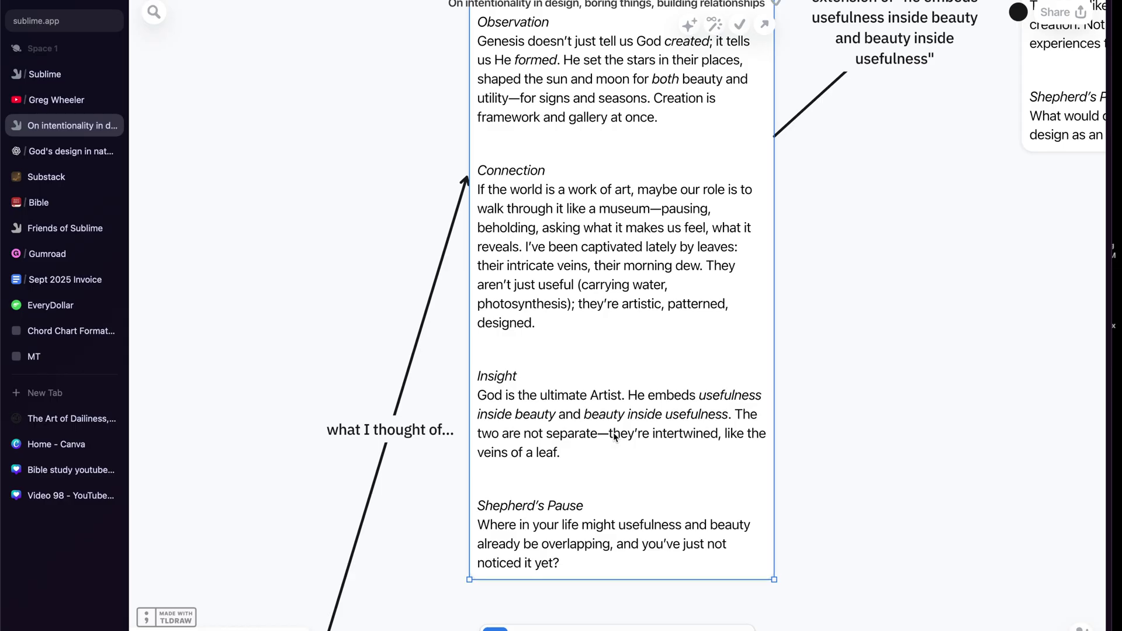
- Follow the "extension of" arrow to the "God as the First UX Designer" card and read that card
scroll(614, 436, "right", 5)
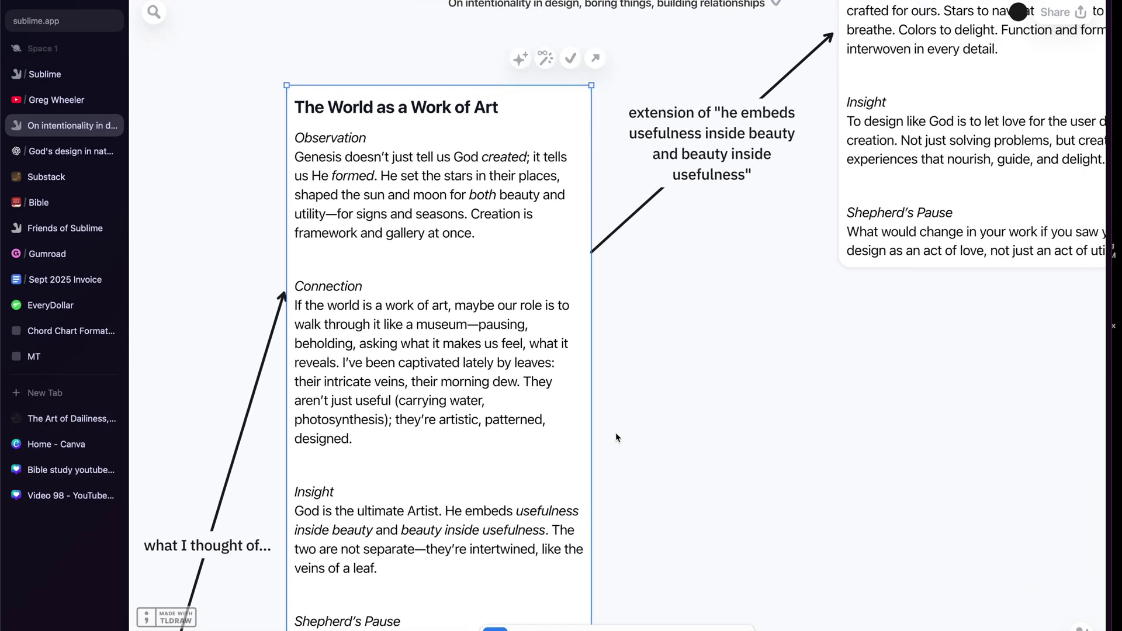
scroll(725, 402, "right", 5)
scroll(725, 402, "up", 5)
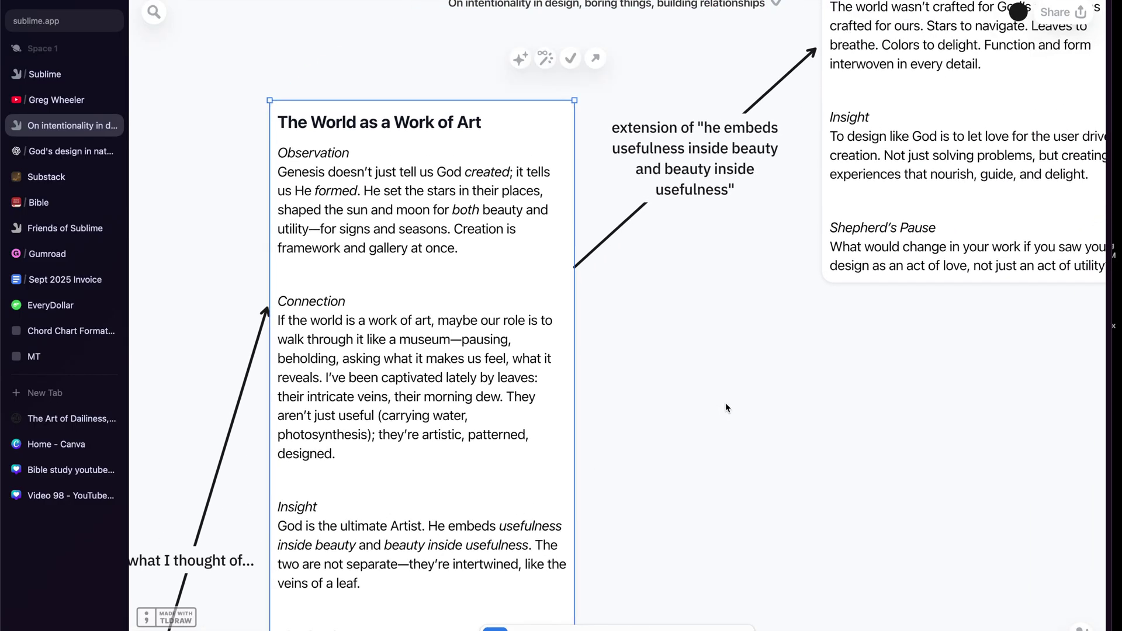
scroll(724, 402, "up", 3)
scroll(724, 402, "right", 2)
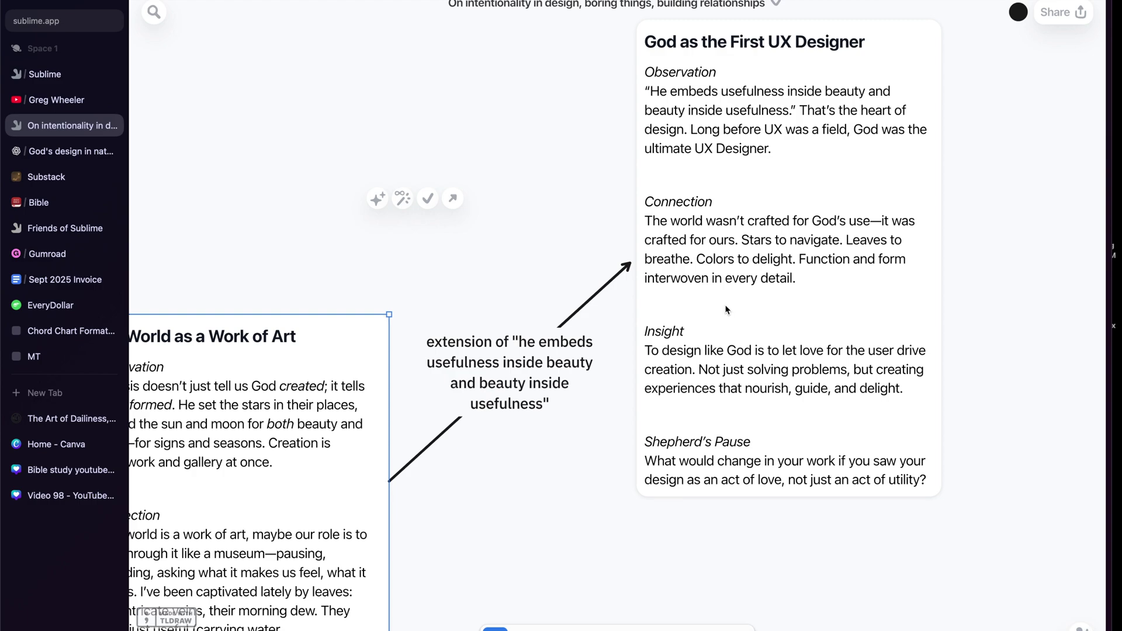
left_click(846, 350)
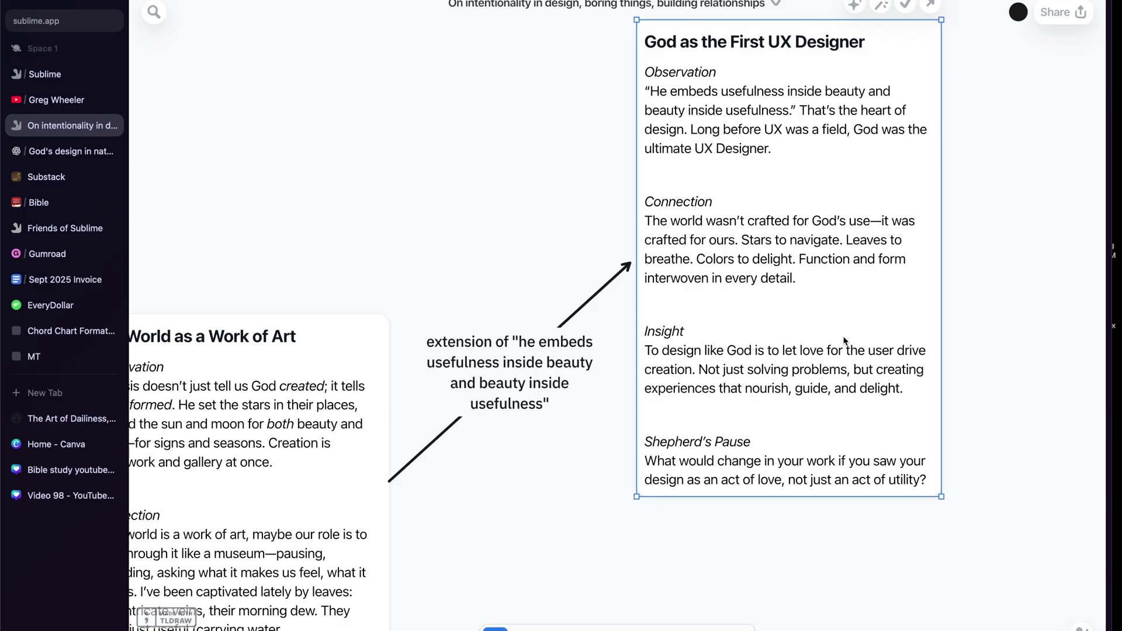
scroll(845, 345, "down", 5)
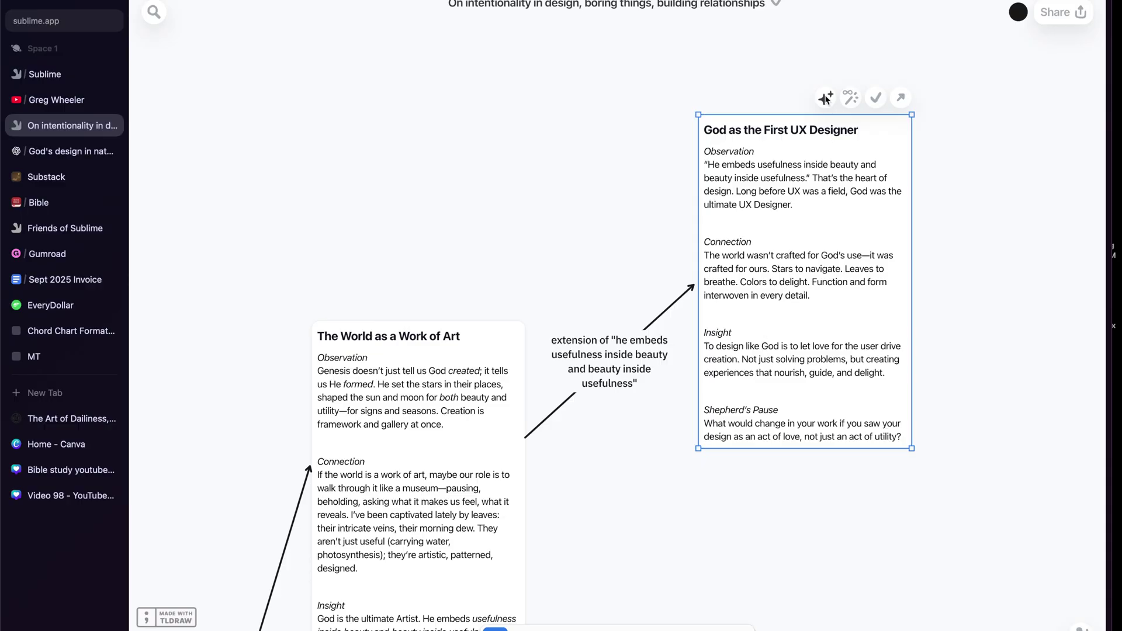
scroll(837, 135, "right", 1)
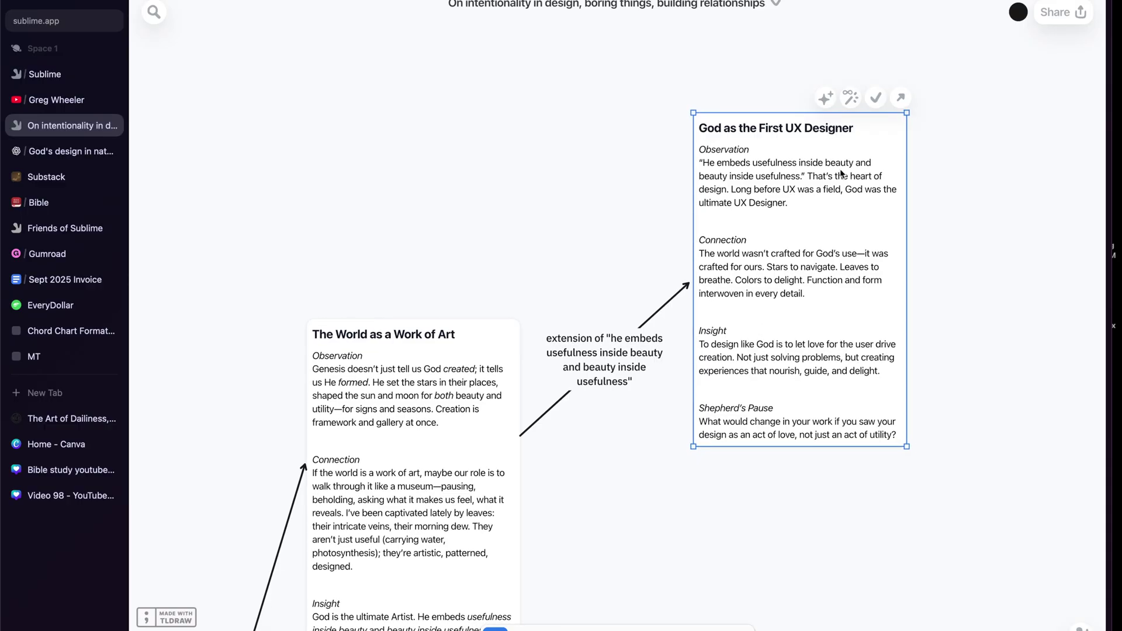
left_click(877, 98)
- Survey the canvas from the "God as the First UX Designer" card back to the branch of cards about boring things
scroll(928, 170, "down", 5)
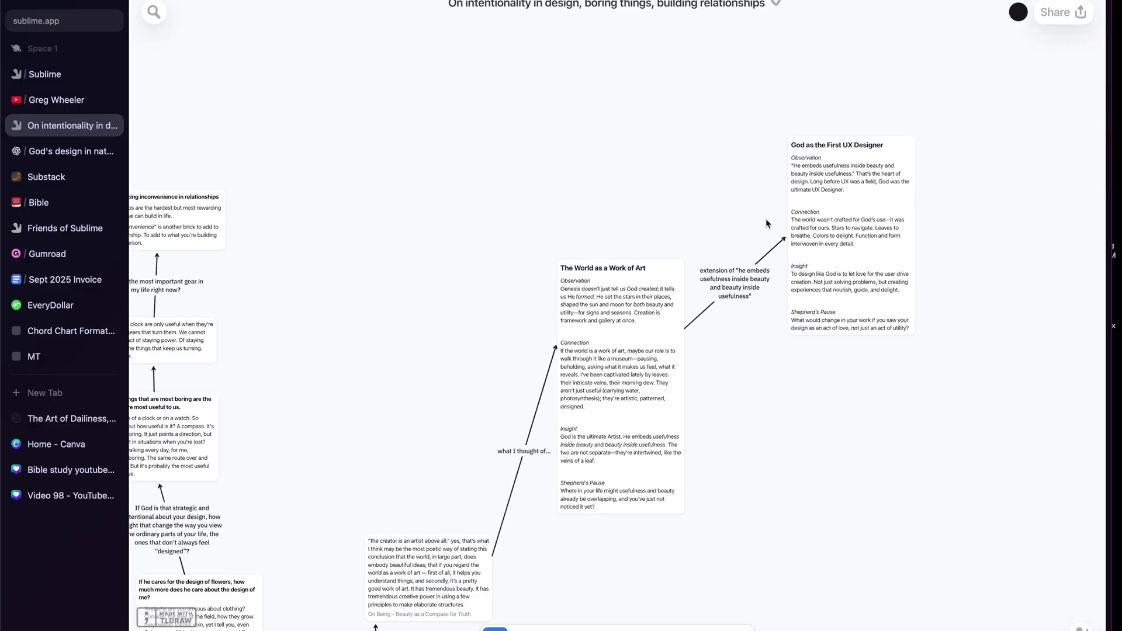
scroll(746, 213, "down", 5)
scroll(746, 214, "left", 5)
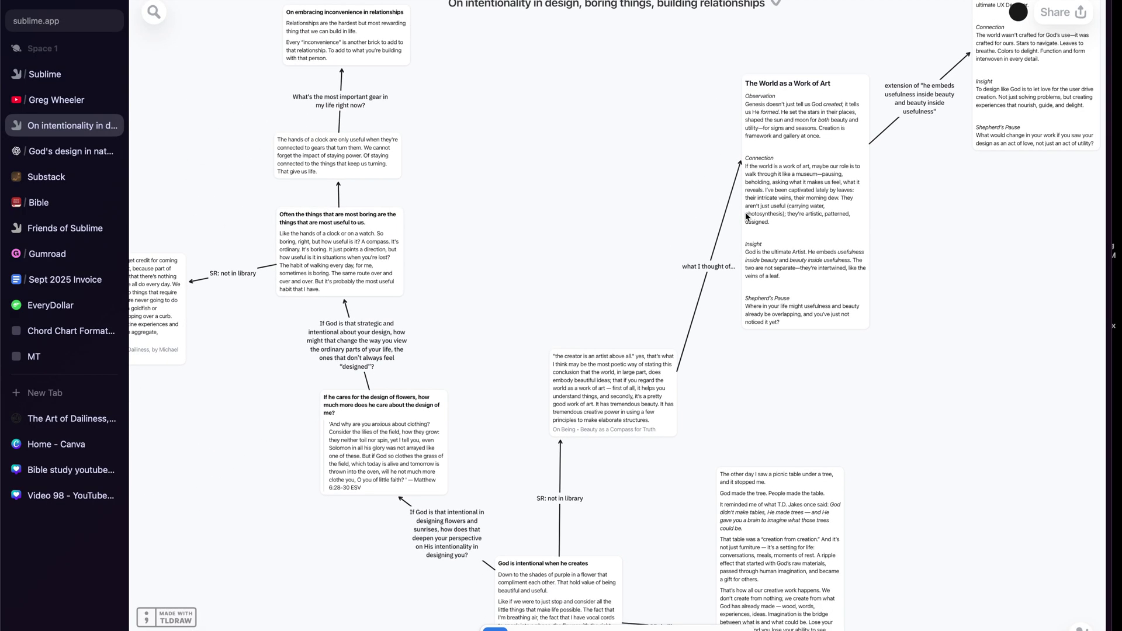
scroll(746, 213, "down", 6)
scroll(746, 213, "left", 1)
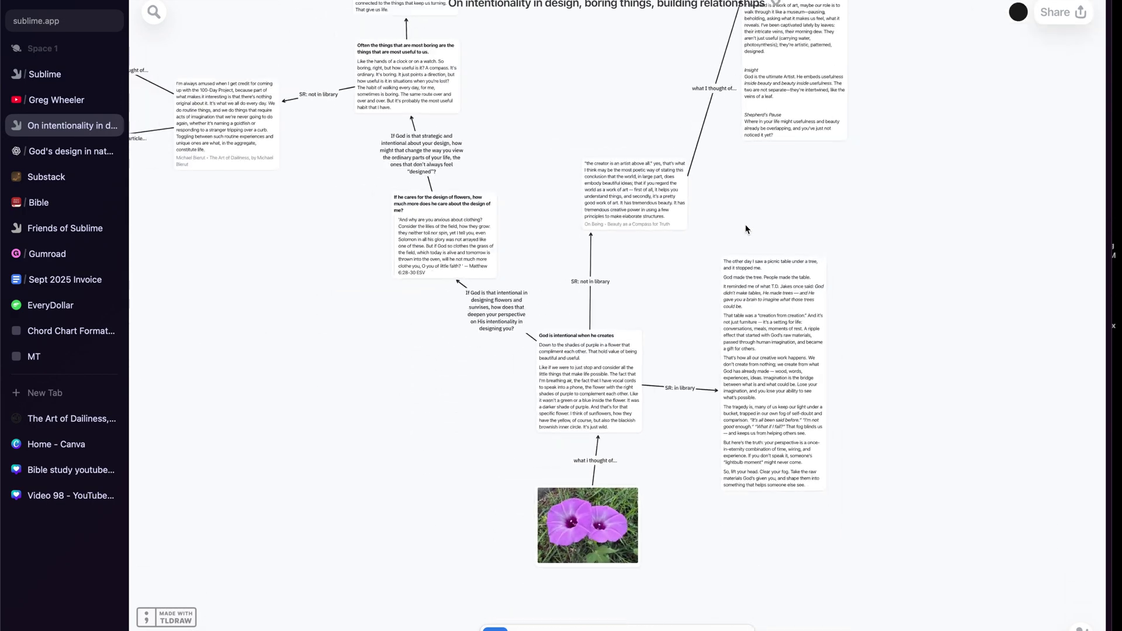
scroll(676, 217, "up", 3)
scroll(676, 217, "left", 5)
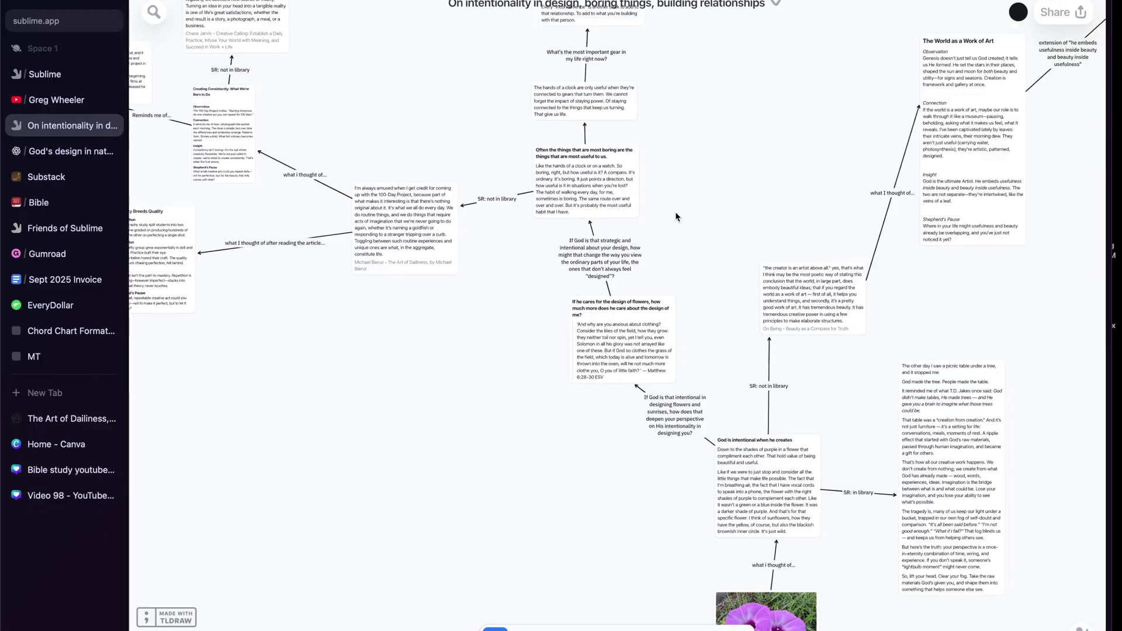
scroll(676, 217, "up", 1)
scroll(676, 217, "left", 1)
scroll(625, 228, "up", 3)
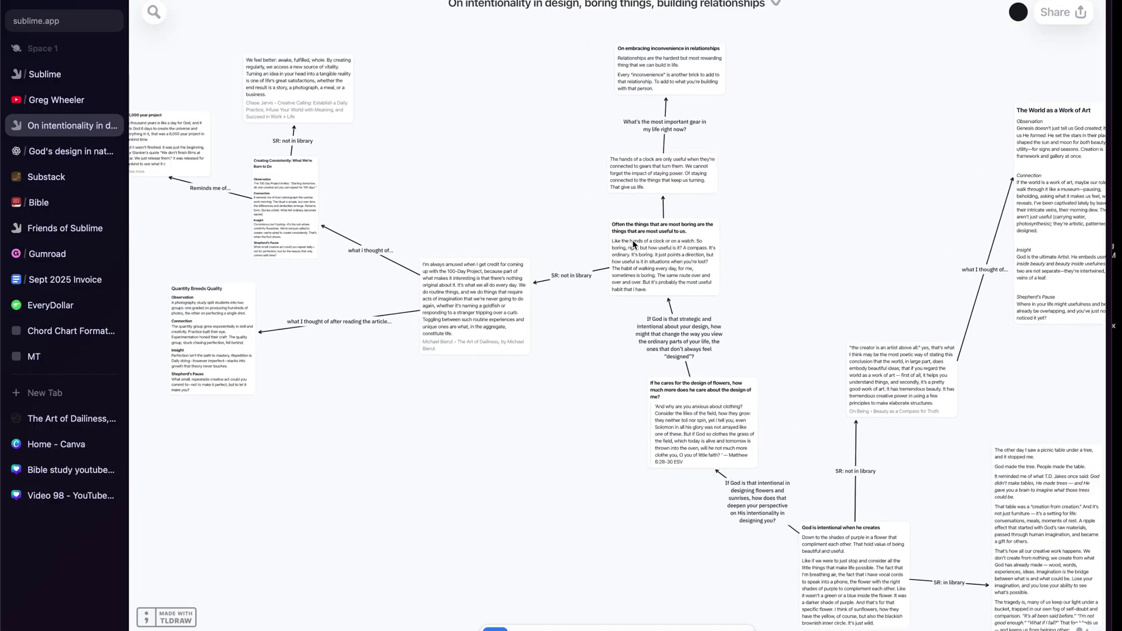
- Show the related cards for the "Often the things that are most boring" card, select the linked 100-Day Project quote and close the related cards
left_click(634, 244)
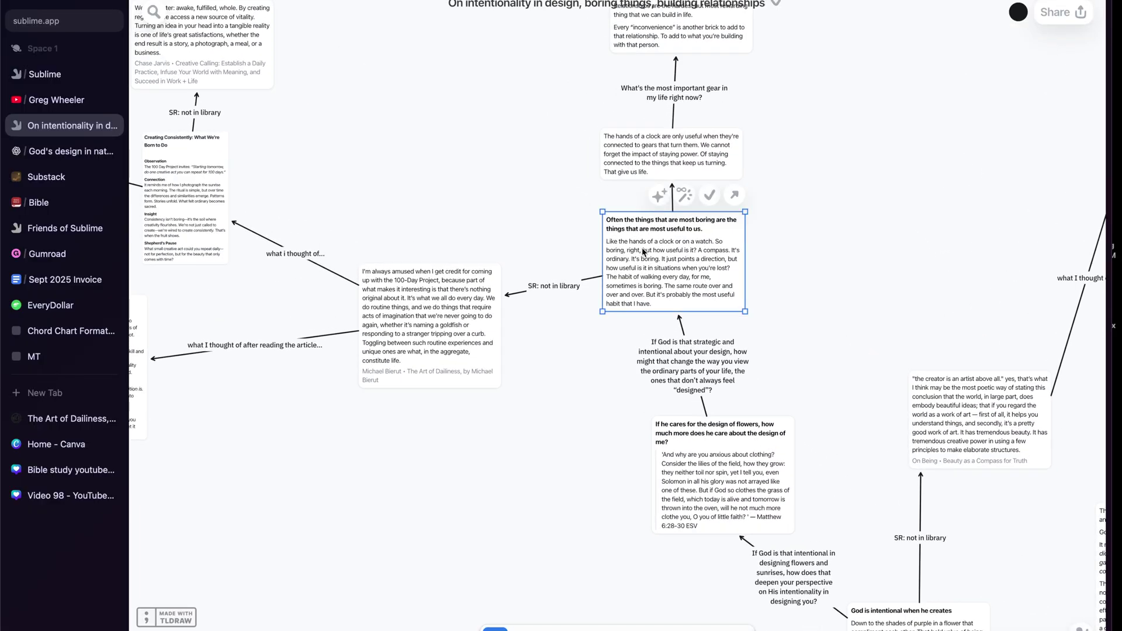
scroll(634, 244, "up", 3)
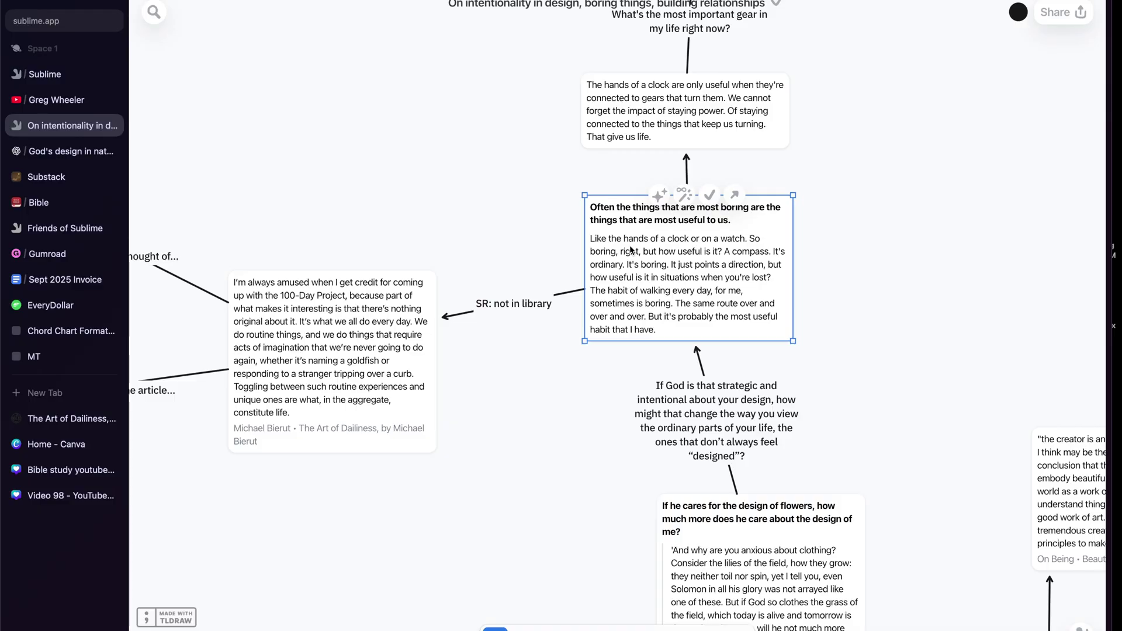
left_click(684, 192)
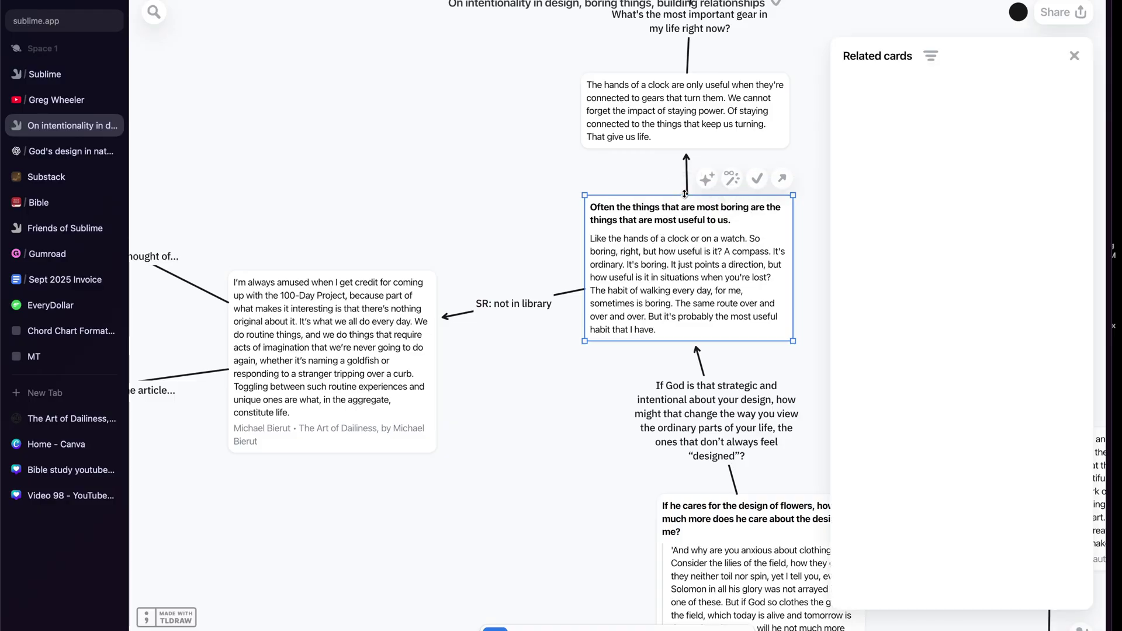
left_click(340, 332)
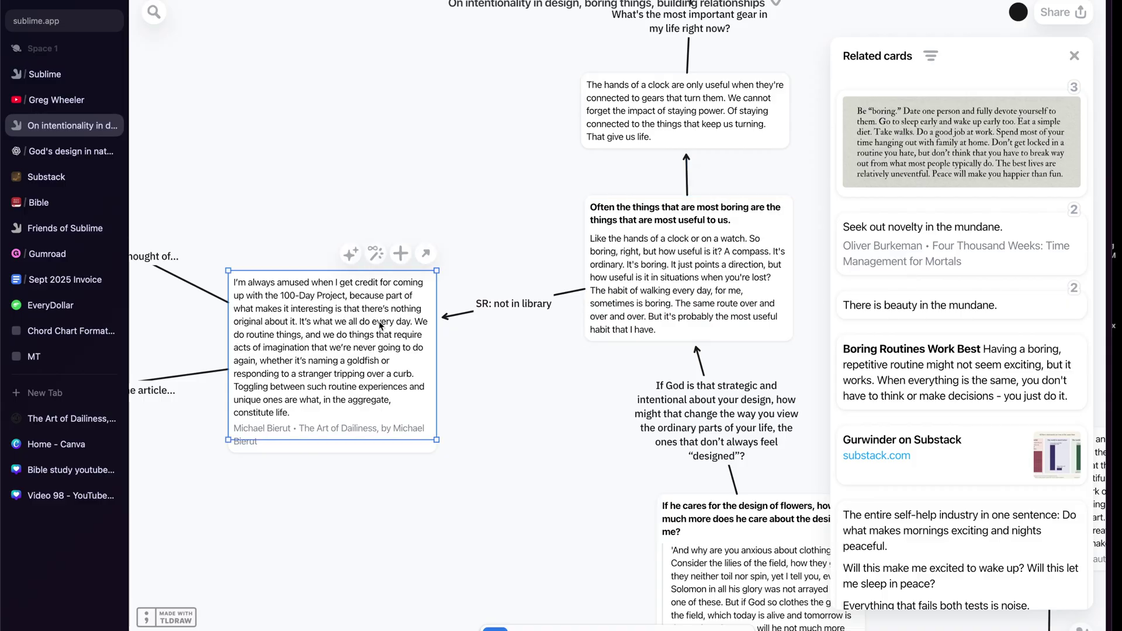
left_click(1074, 56)
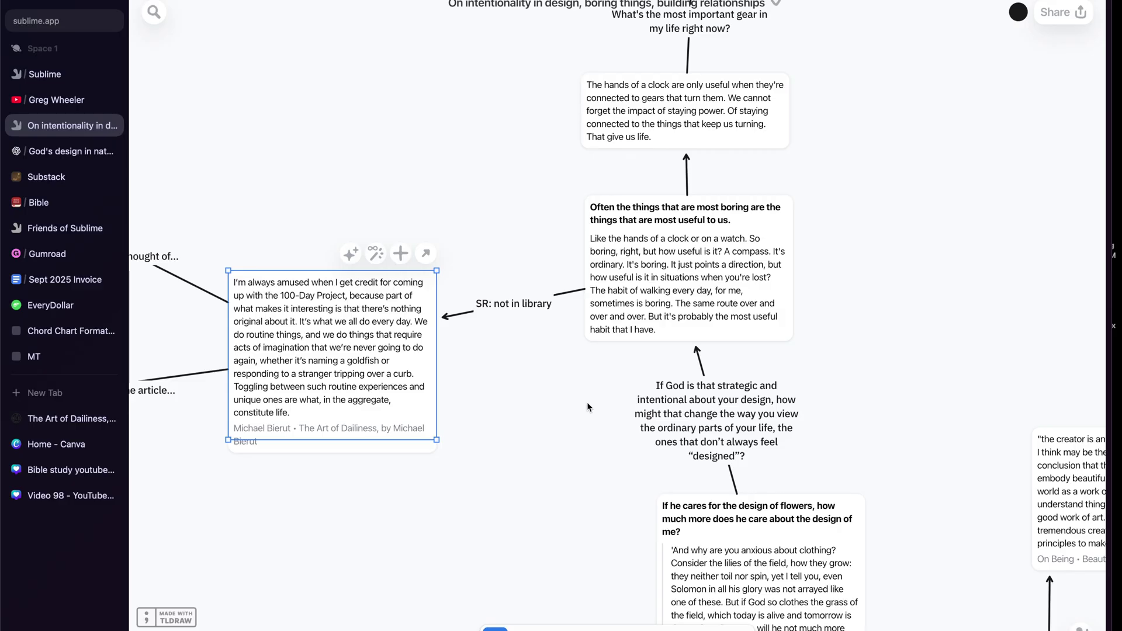
- Read the "The Art of Dailiness" quote card about the 100-Day Project, linked by the "SR: not in library" arrow
scroll(589, 406, "left", 2)
scroll(588, 406, "down", 1)
scroll(573, 413, "up", 1)
scroll(573, 413, "up", 1)
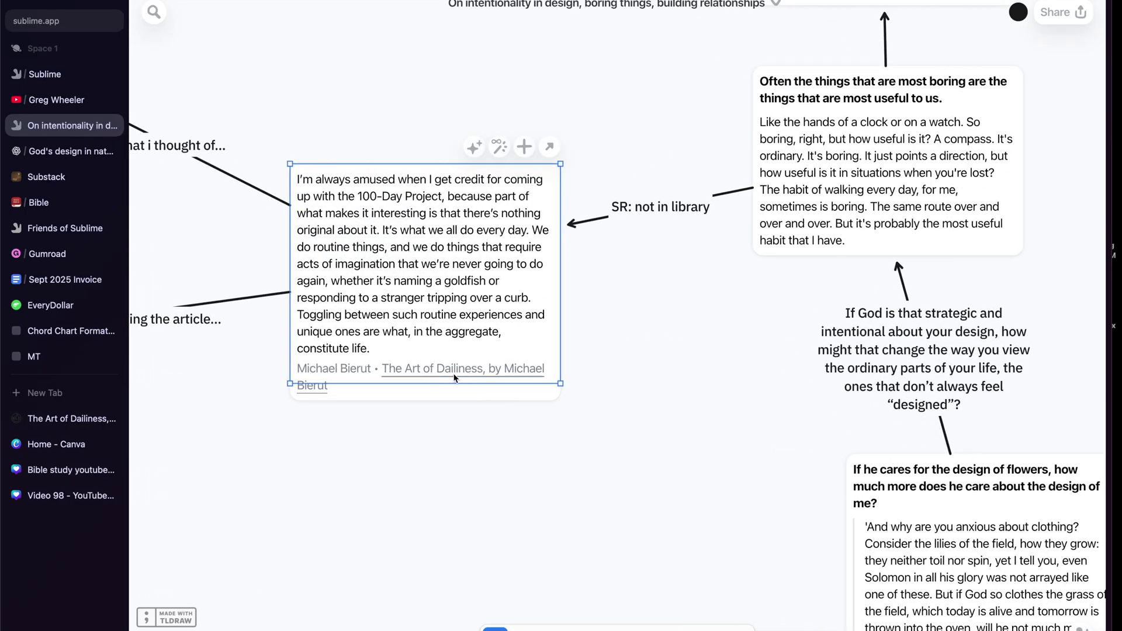
left_click(453, 419)
scroll(453, 419, "left", 1)
scroll(453, 420, "up", 1)
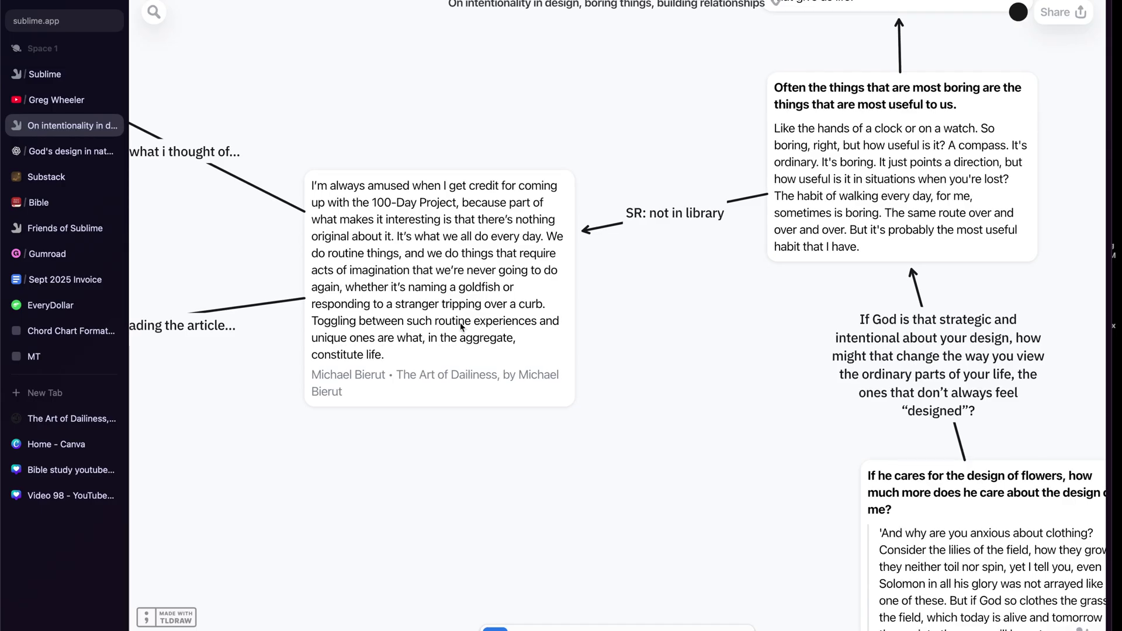
scroll(461, 327, "left", 1)
scroll(461, 327, "up", 1)
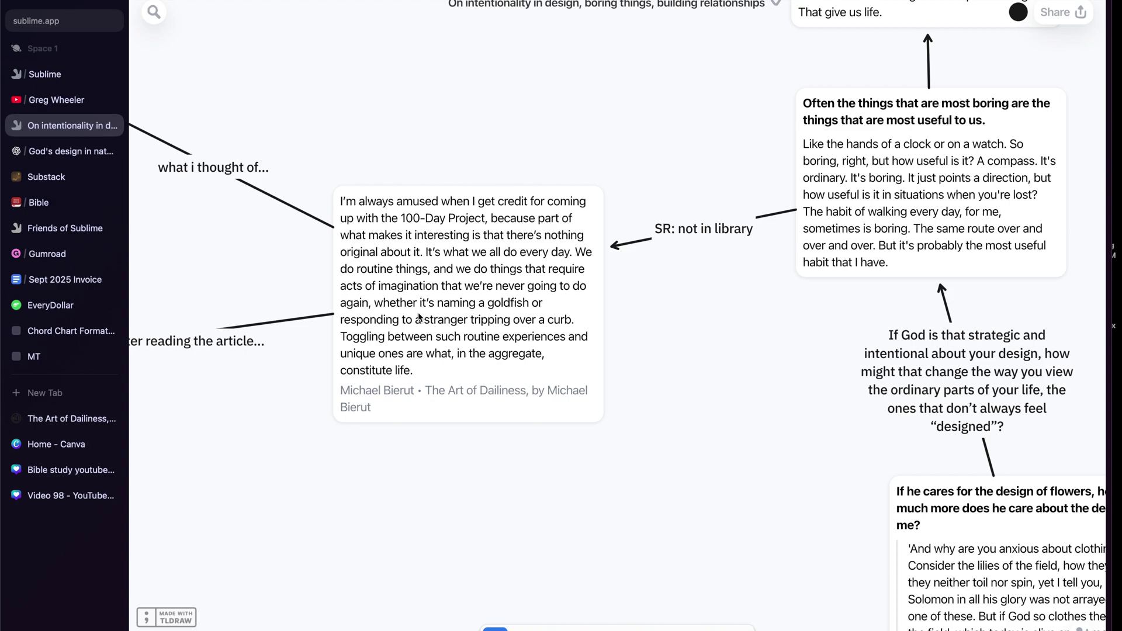
left_click(403, 228)
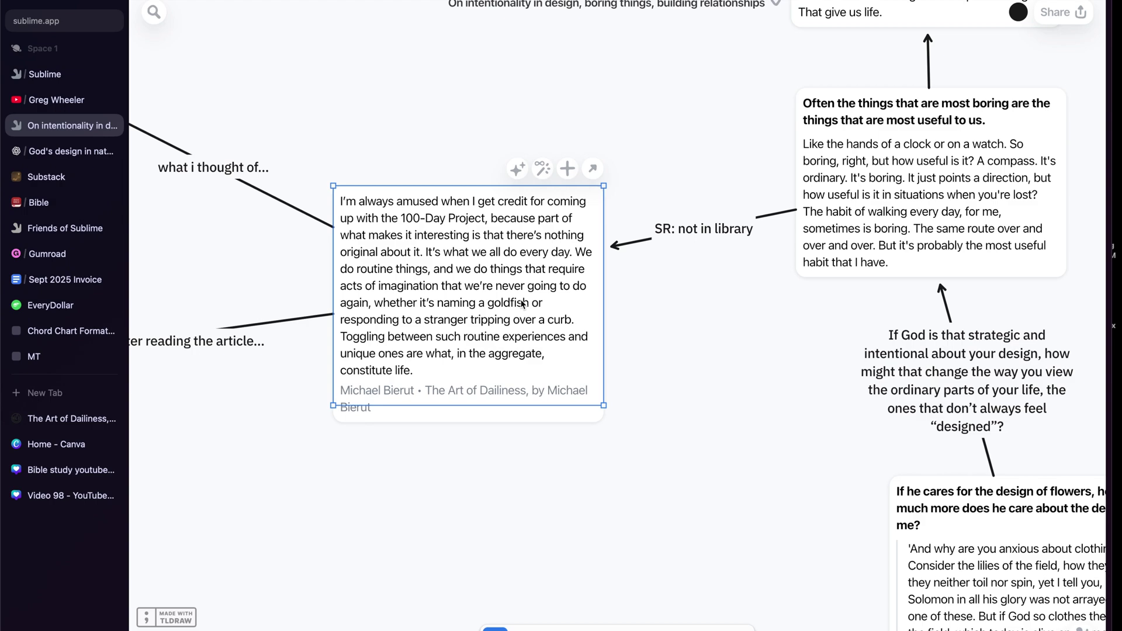
- Open the quote's source, "The Art of Dailiness", through to its itsnicethat.com article and look over the introduction
scroll(522, 303, "left", 5)
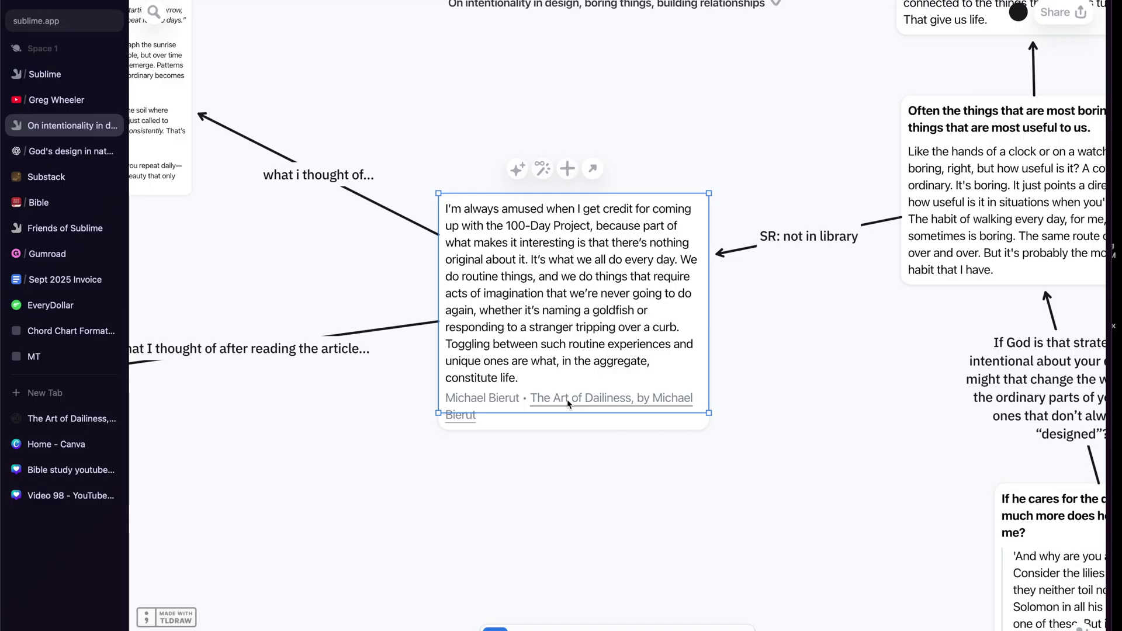
left_click(567, 398)
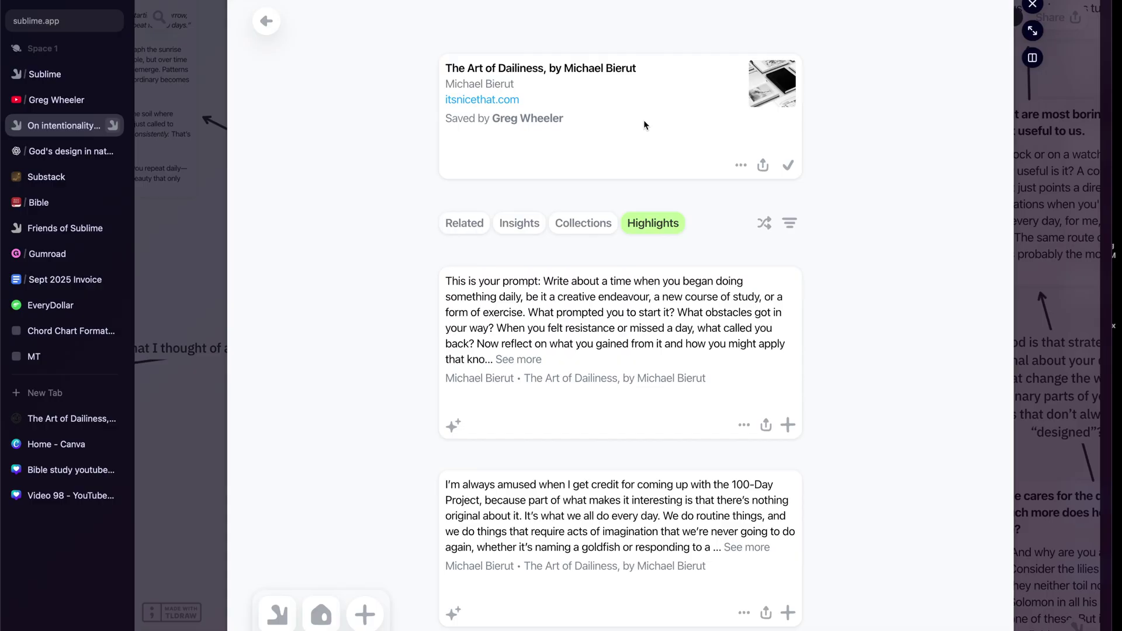
left_click(495, 99)
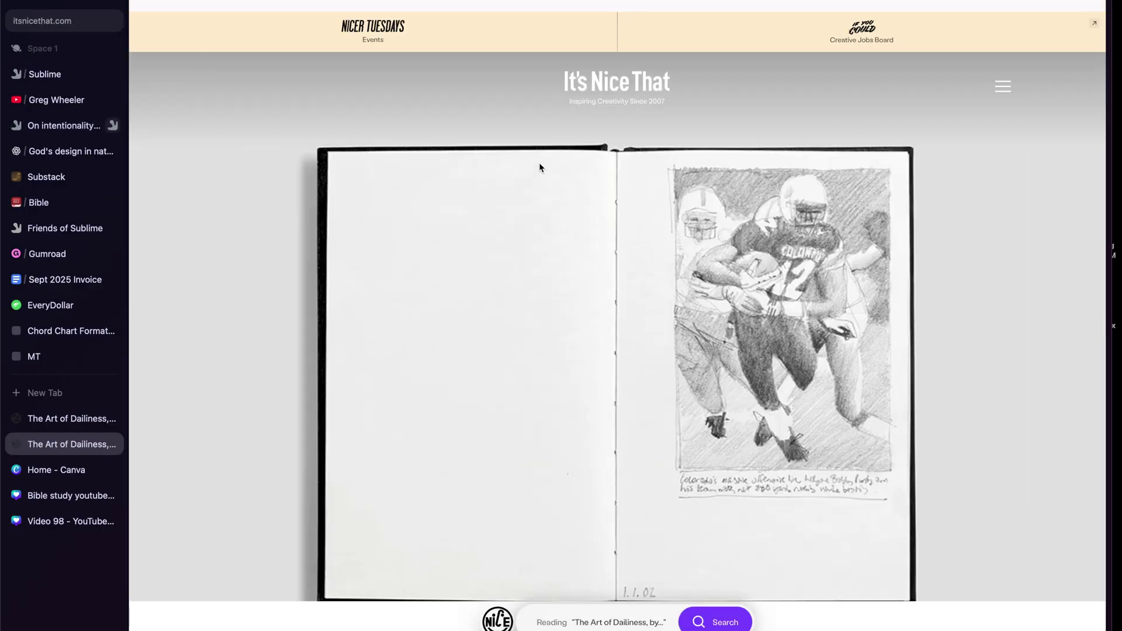
scroll(583, 329, "down", 10)
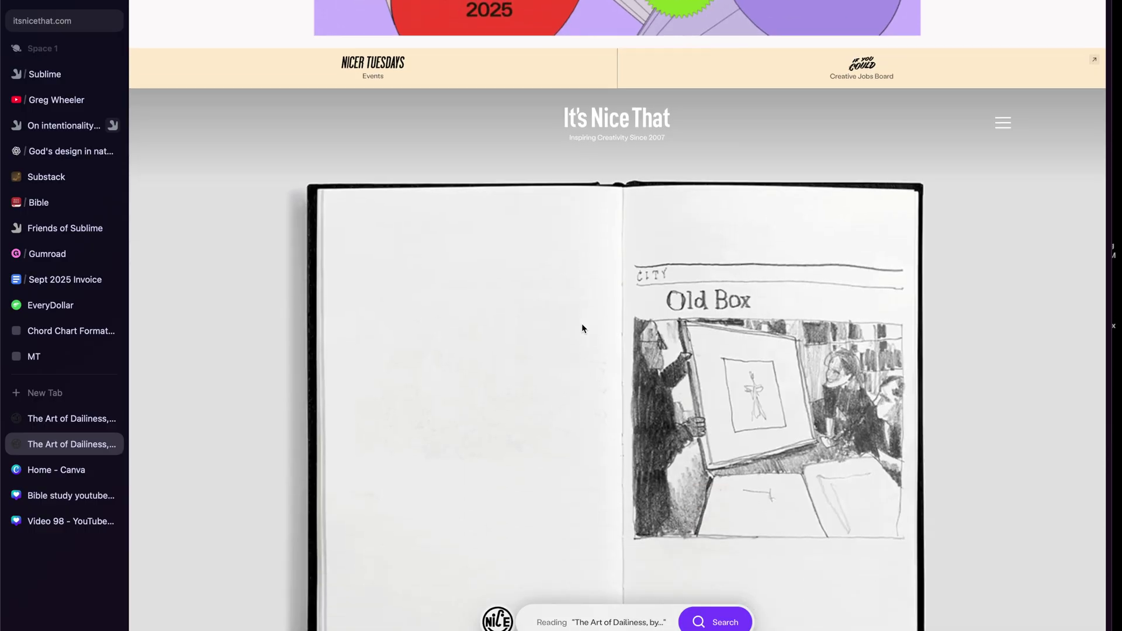
scroll(582, 328, "down", 4)
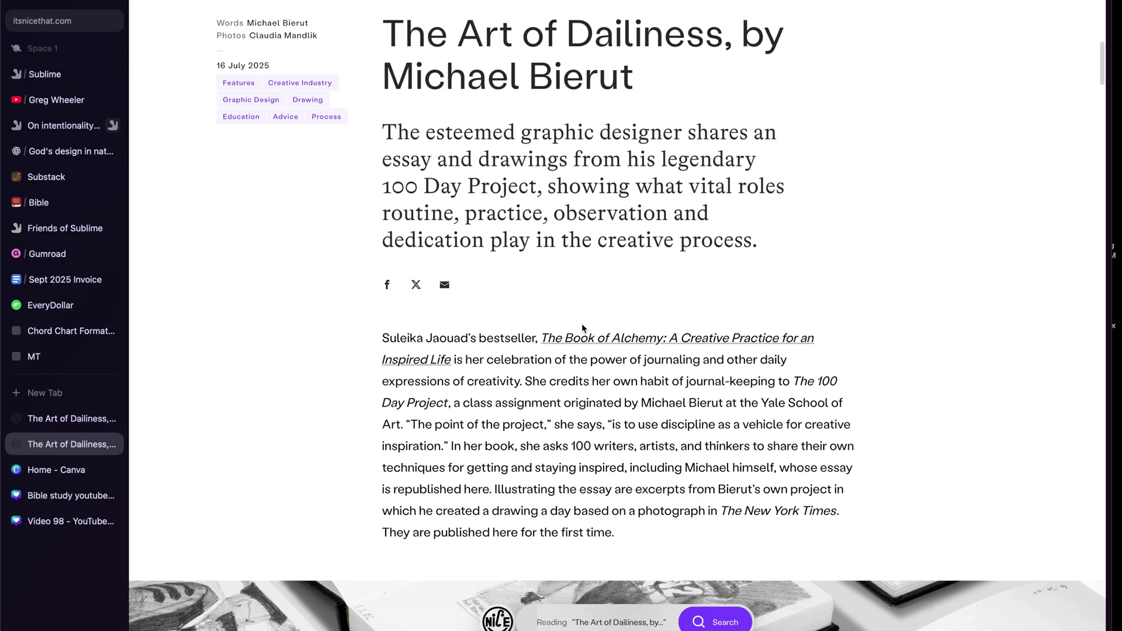
scroll(582, 328, "down", 1)
- Return to the Sublime canvas, close the source details and view the cards branching from the 100-Day Project quote
left_click(86, 128)
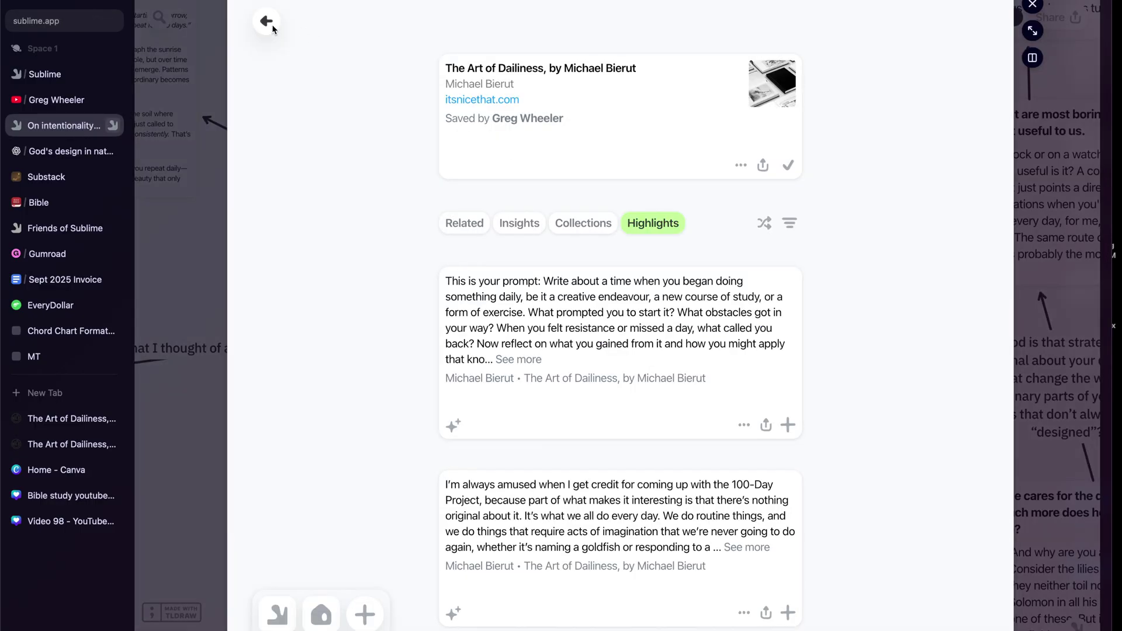
left_click(1033, 5)
scroll(743, 258, "left", 2)
scroll(744, 258, "down", 3)
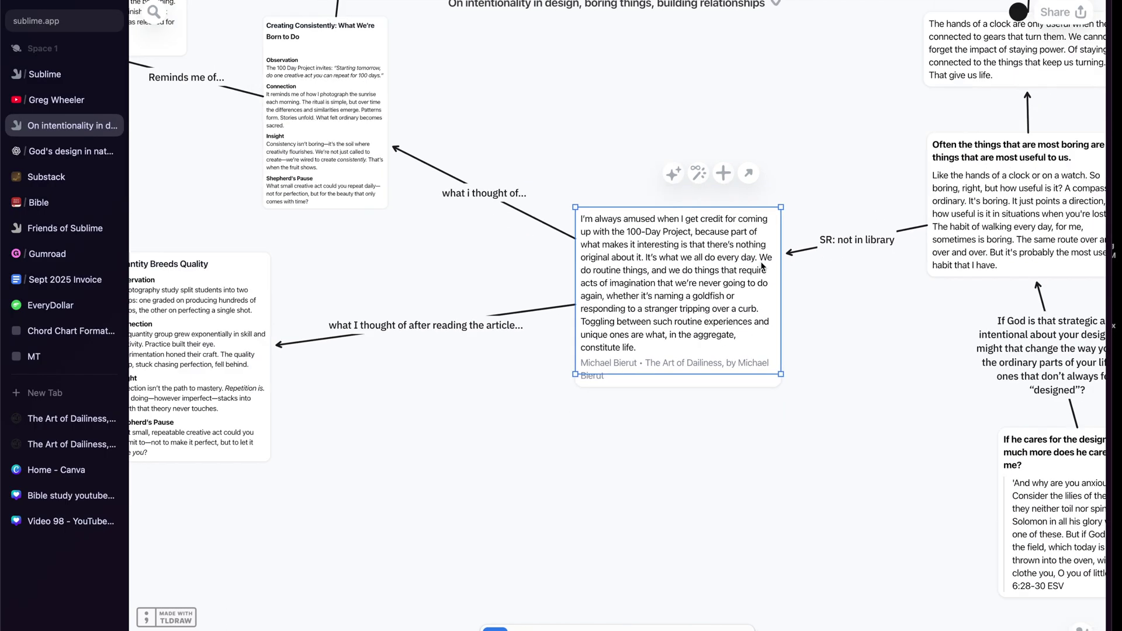
- Read the "Quantity Breeds Quality" card linked from the 100-Day Project quote by the "what I thought of after reading the article..." arrow
left_click(589, 178)
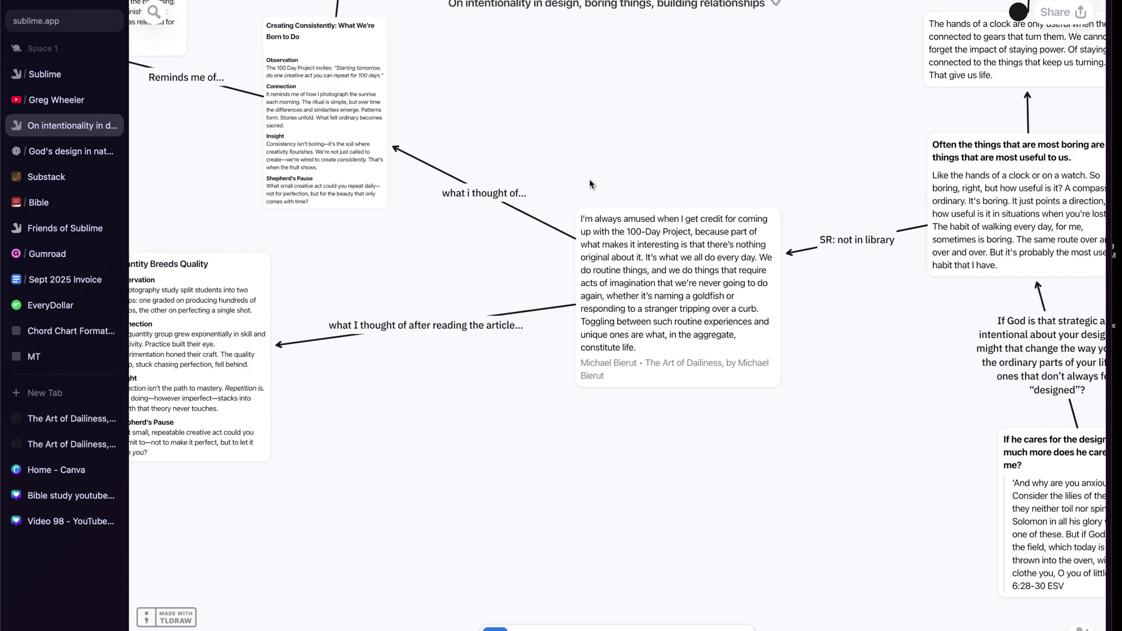
scroll(547, 149, "left", 2)
scroll(547, 149, "down", 1)
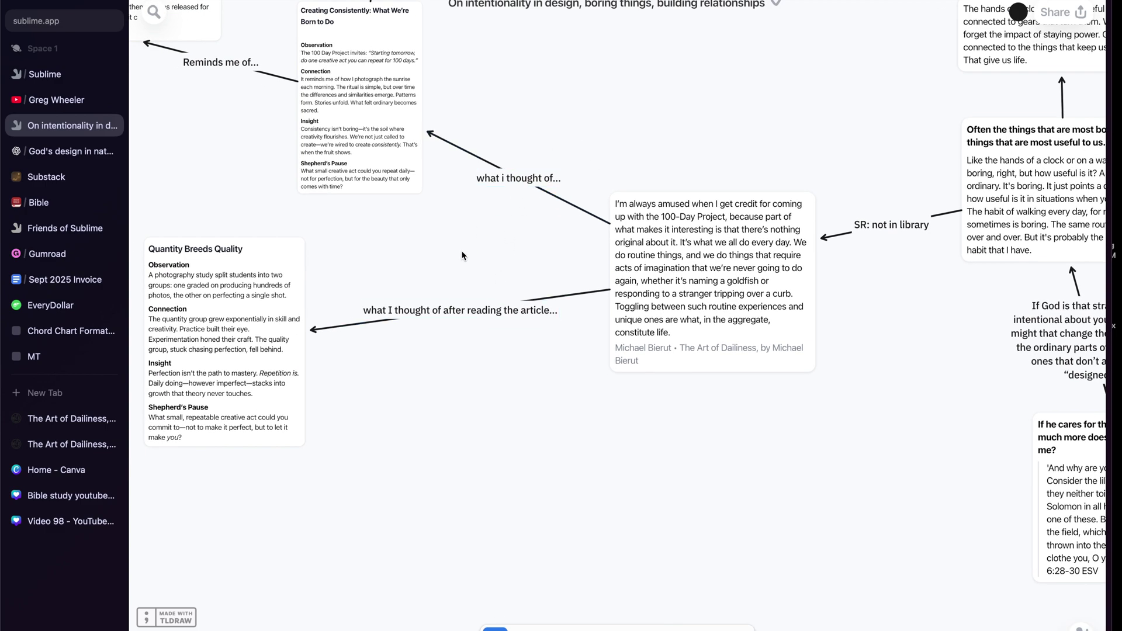
scroll(461, 255, "left", 3)
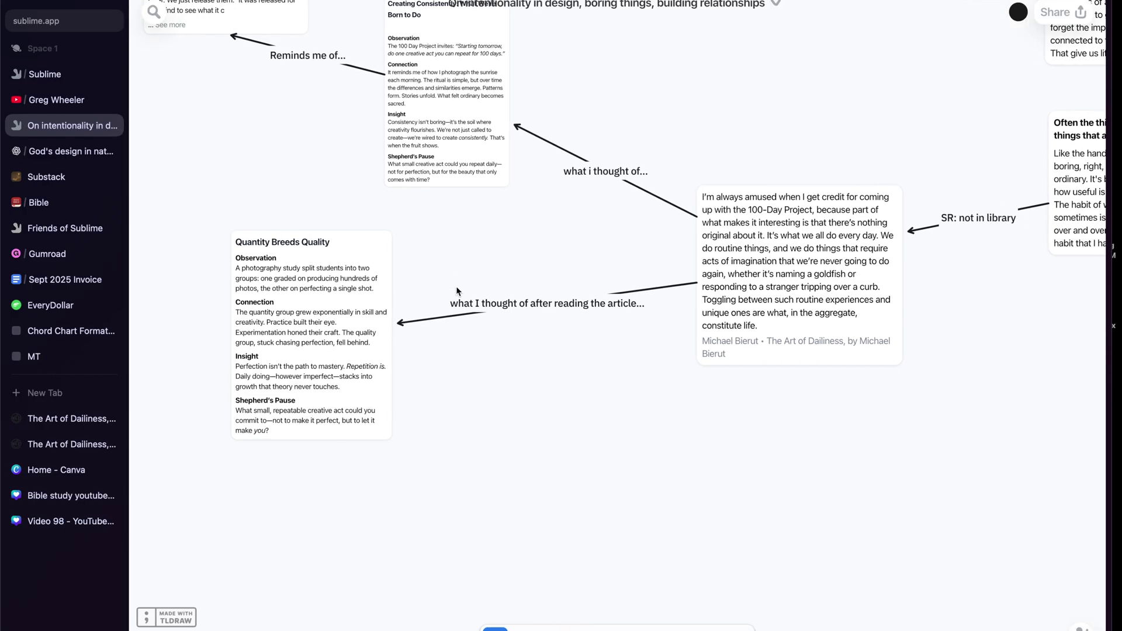
scroll(341, 290, "up", 3)
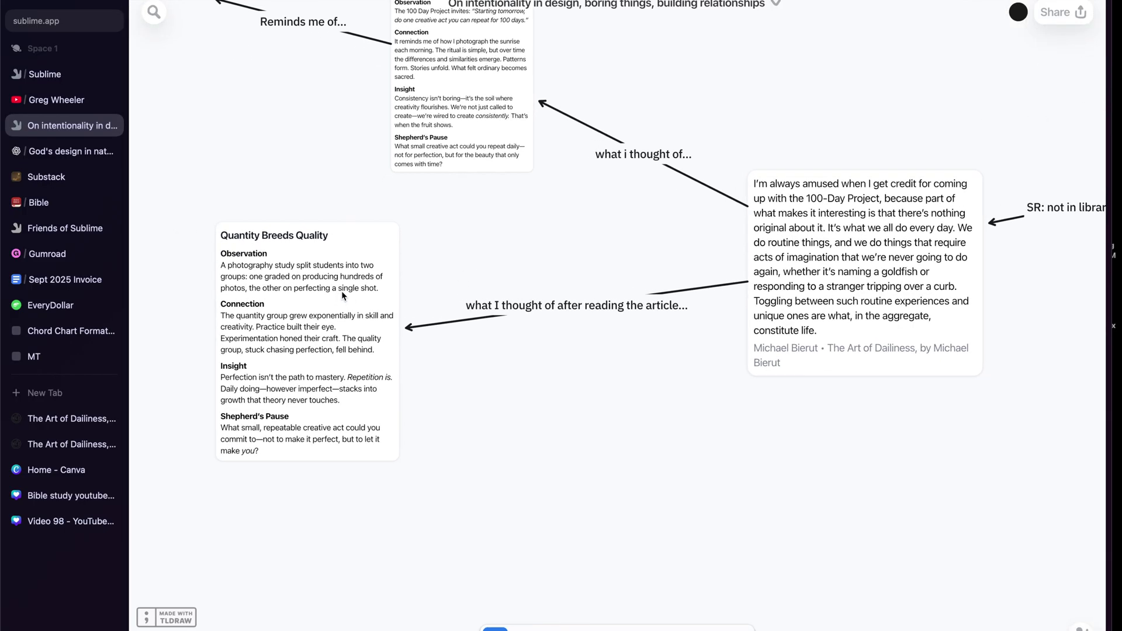
scroll(342, 295, "up", 1)
scroll(342, 295, "up", 2)
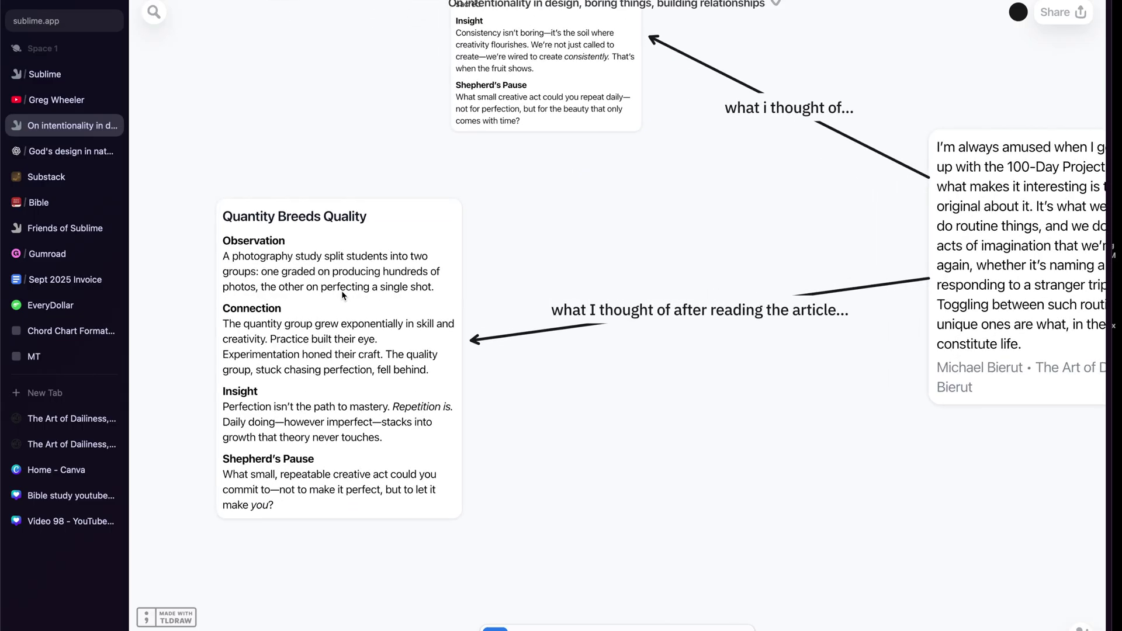
scroll(447, 344, "down", 2)
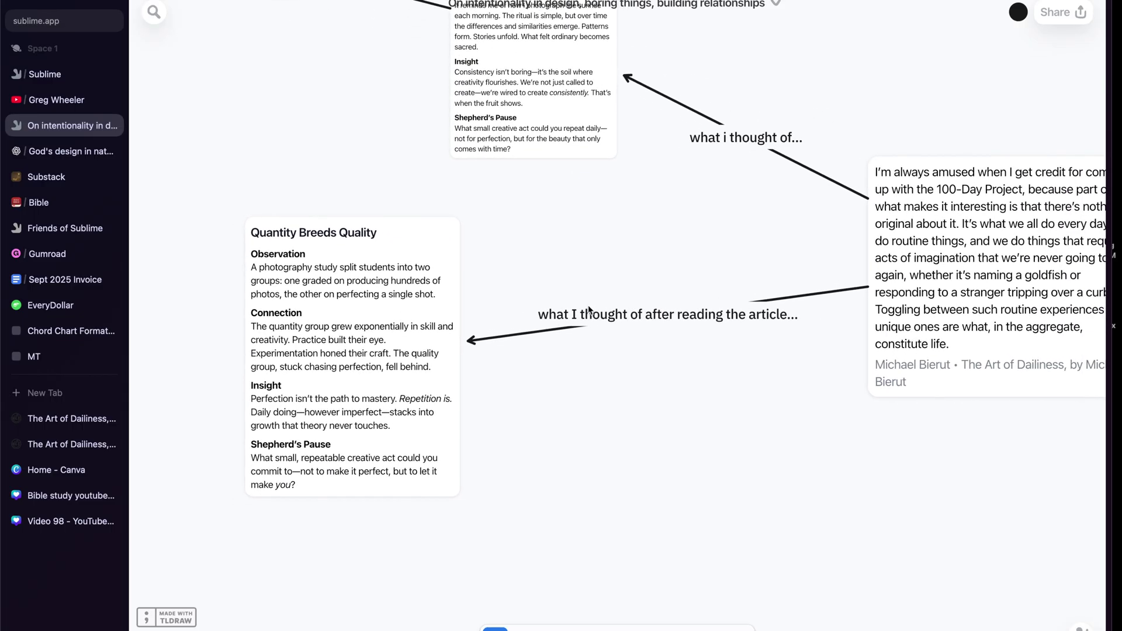
- Compare the 100-Day Project quote with the "Quantity Breeds Quality" card, selecting each in turn and clearing the selection
left_click(957, 281)
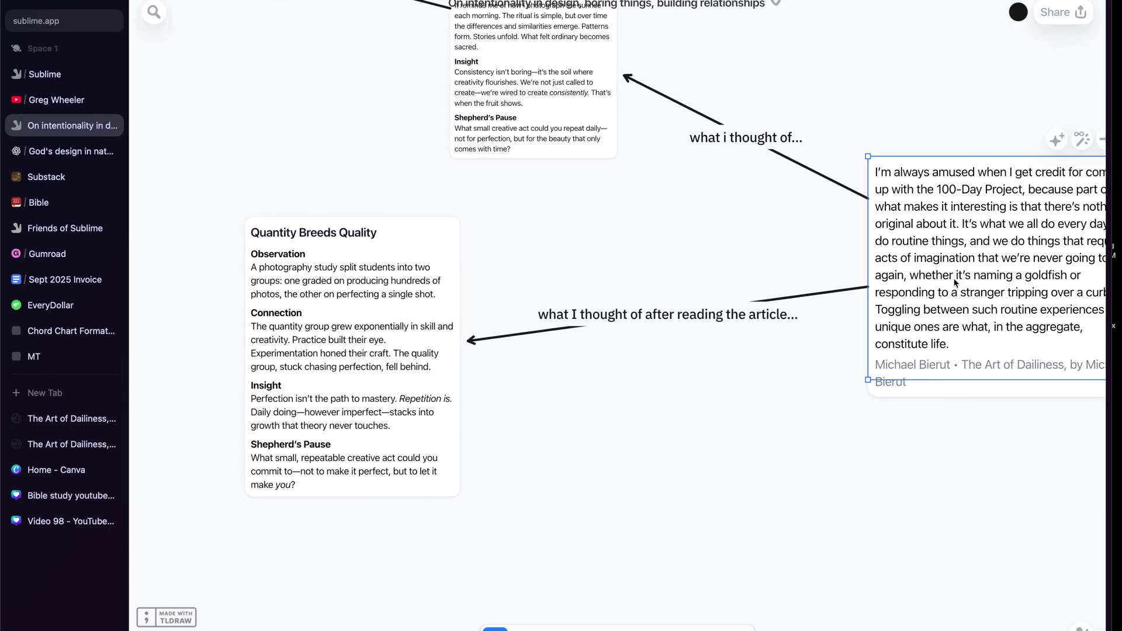
left_click(669, 392)
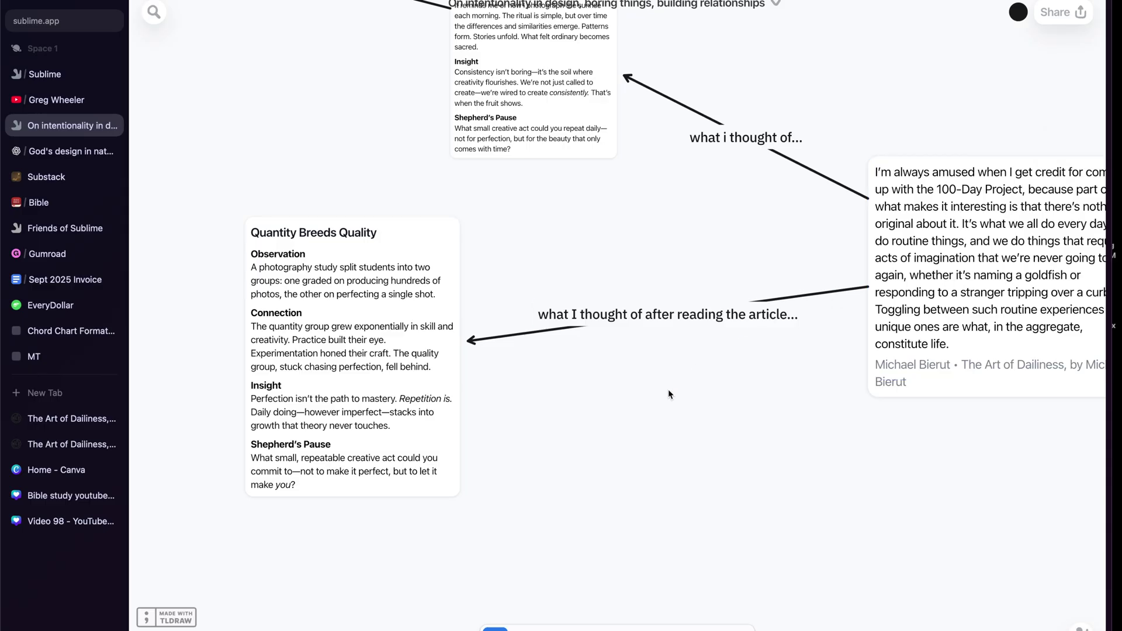
left_click(422, 310)
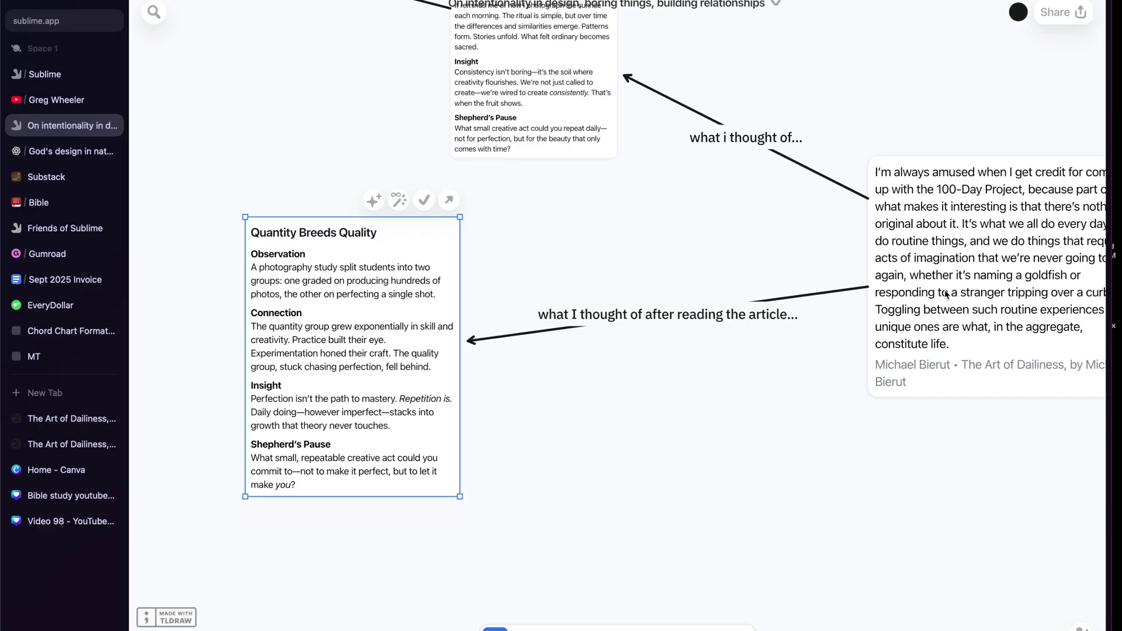
left_click(969, 280)
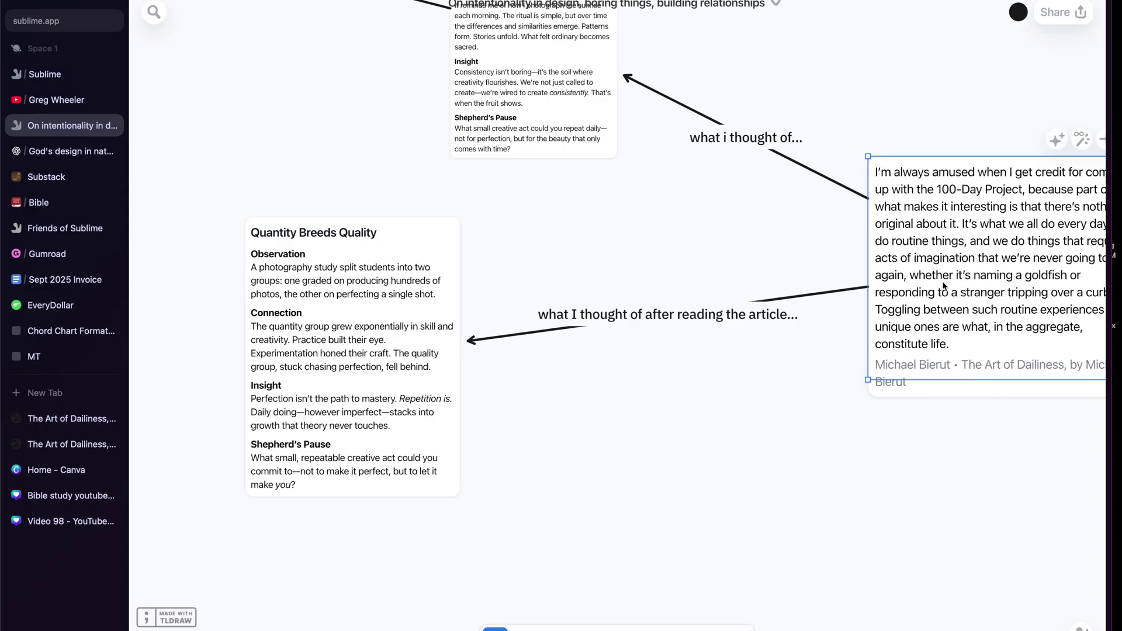
left_click(813, 364)
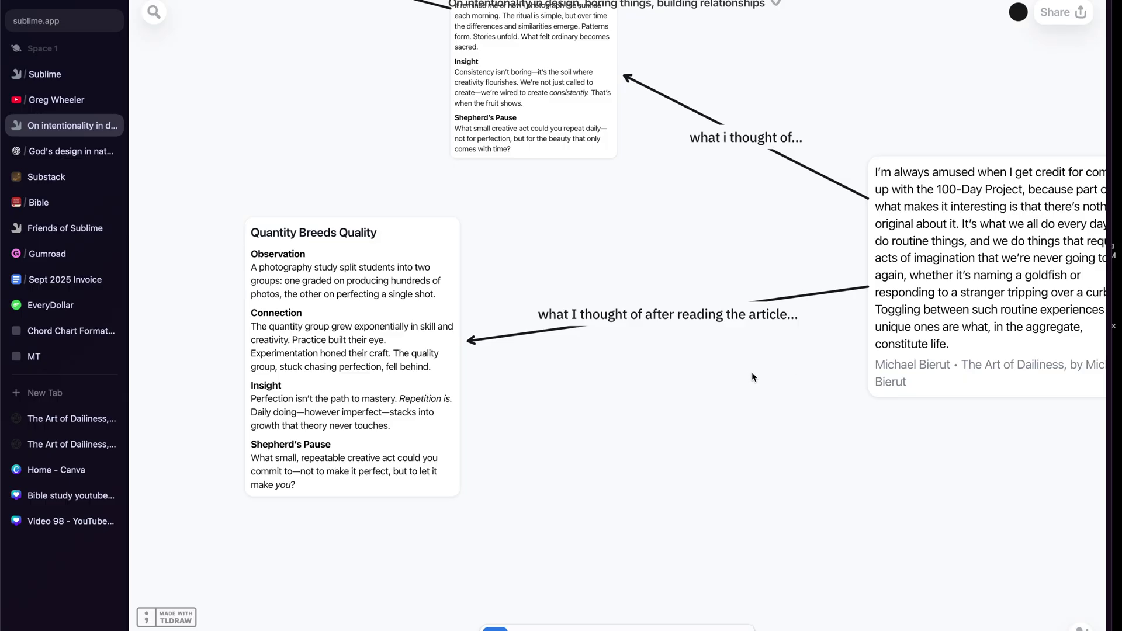
left_click(443, 313)
left_click(671, 353)
- Select and read the "Creating Consistently: What We're Born to Do" card linked by the "what i thought of..." arrow
scroll(671, 353, "up", 5)
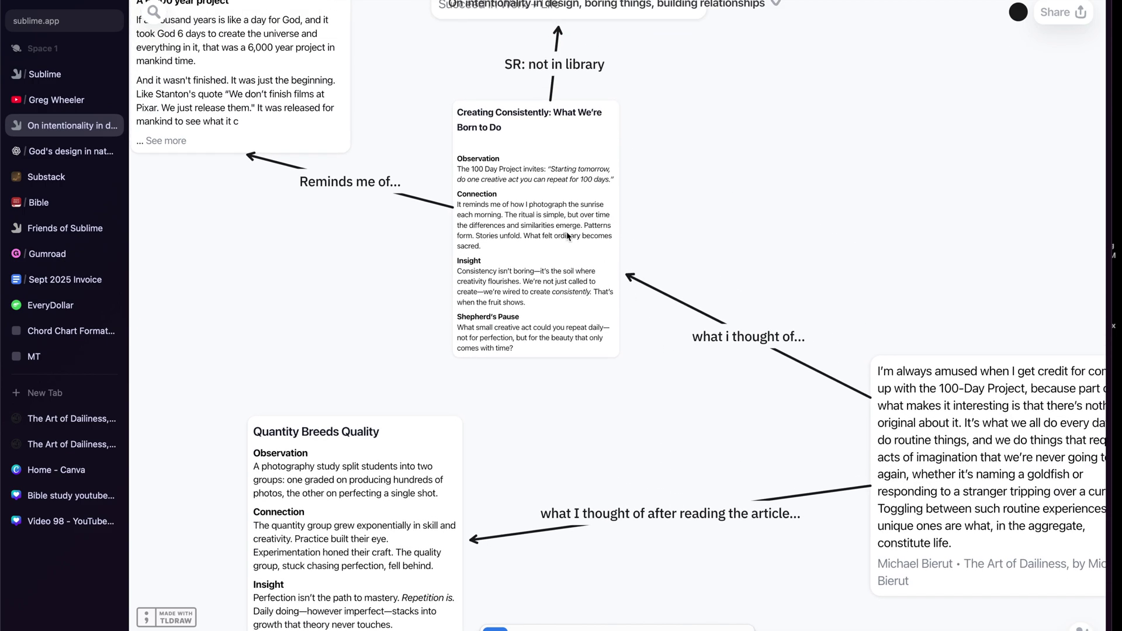
left_click(578, 241)
scroll(573, 231, "up", 3)
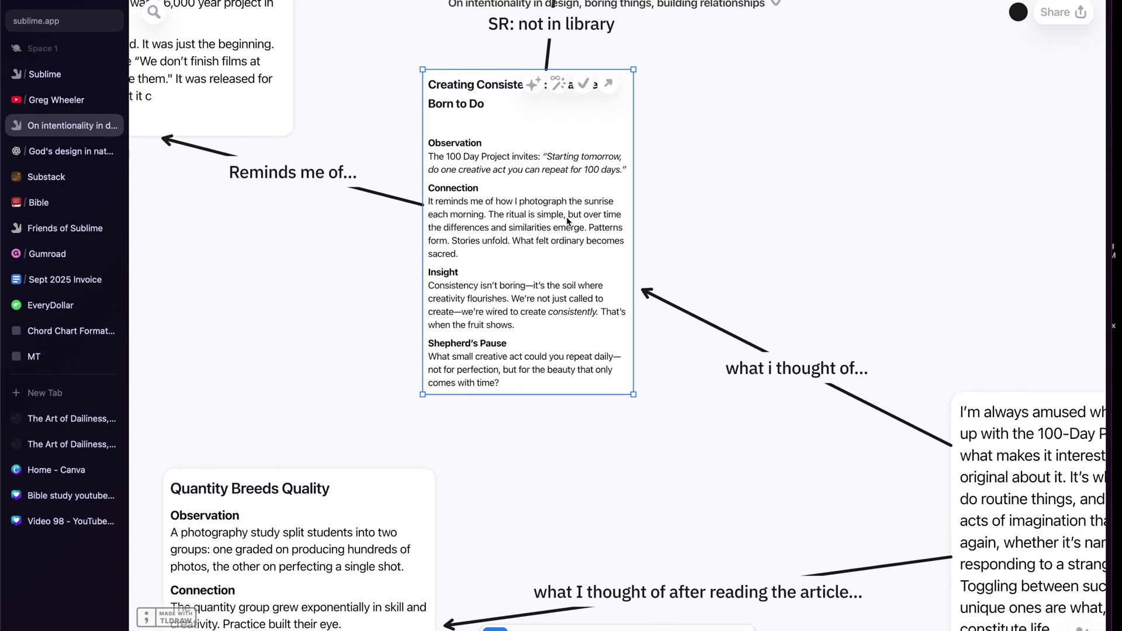
scroll(567, 221, "up", 1)
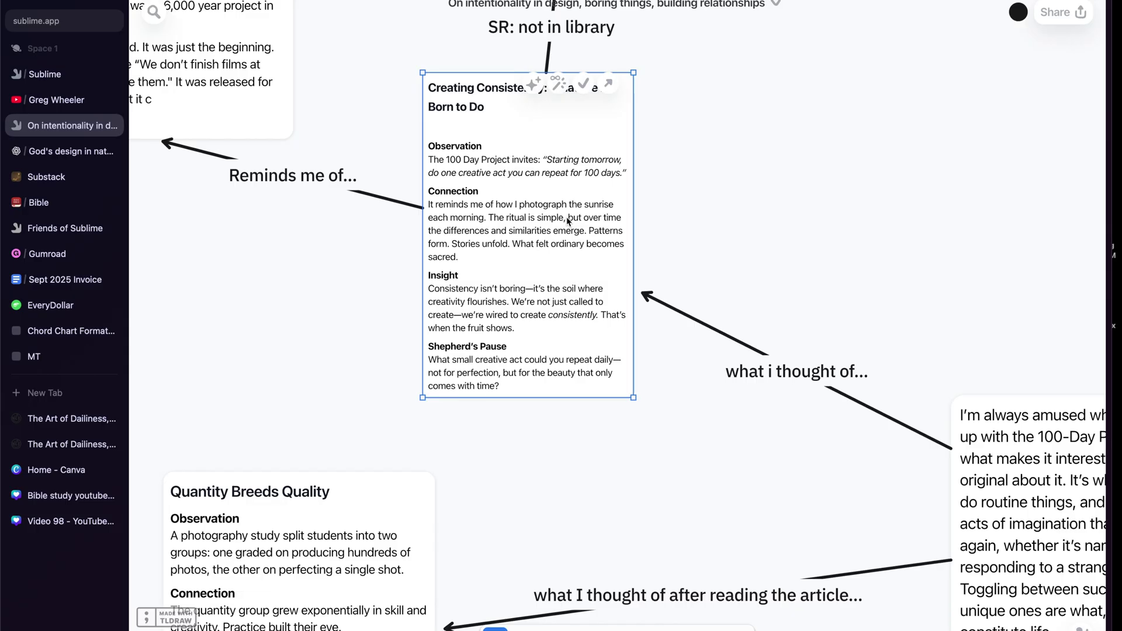
- Trace the "what i thought of..." arrow between the "Creating Consistently" card and the 100-Day Project quote, and clear the selection
scroll(567, 221, "right", 5)
scroll(567, 220, "down", 2)
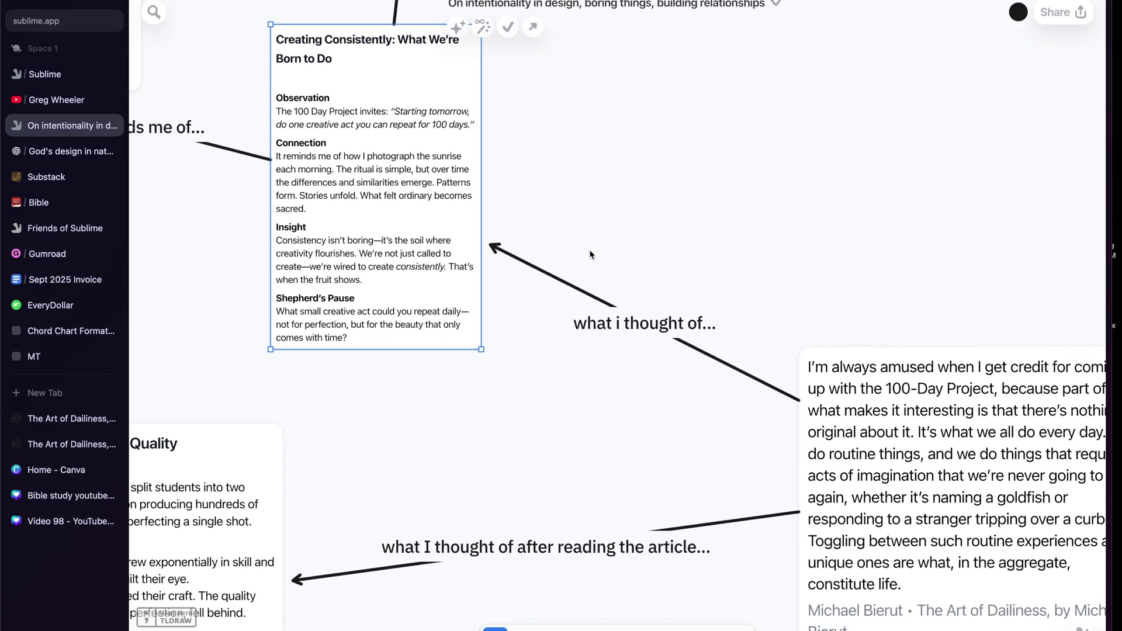
scroll(590, 251, "right", 5)
scroll(590, 251, "down", 2)
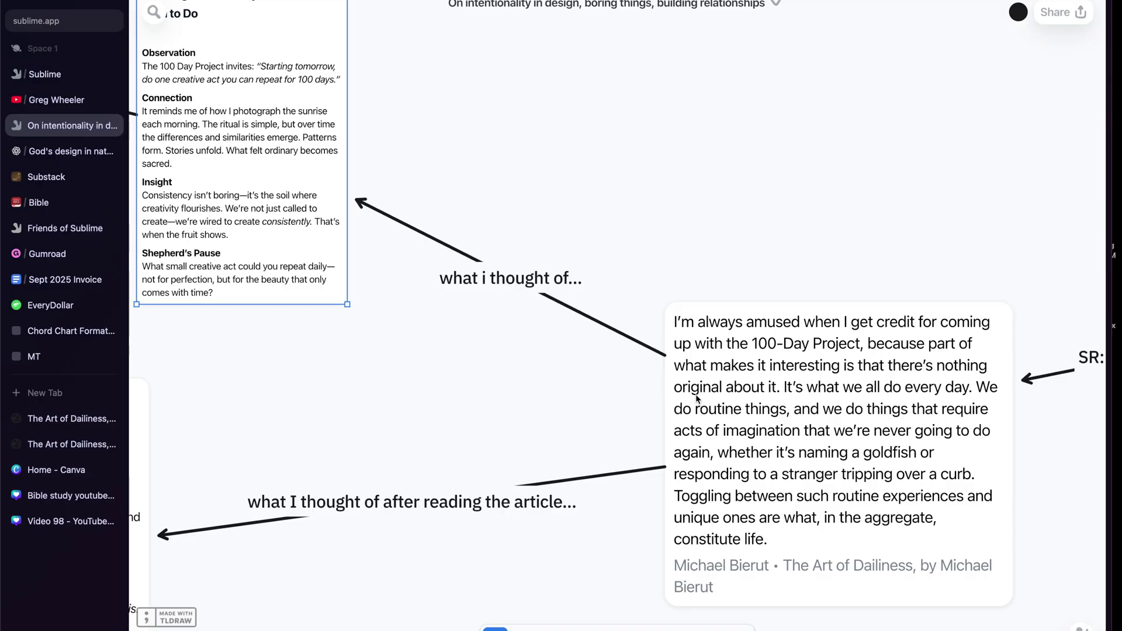
scroll(695, 394, "left", 5)
scroll(695, 394, "up", 3)
scroll(695, 394, "down", 1)
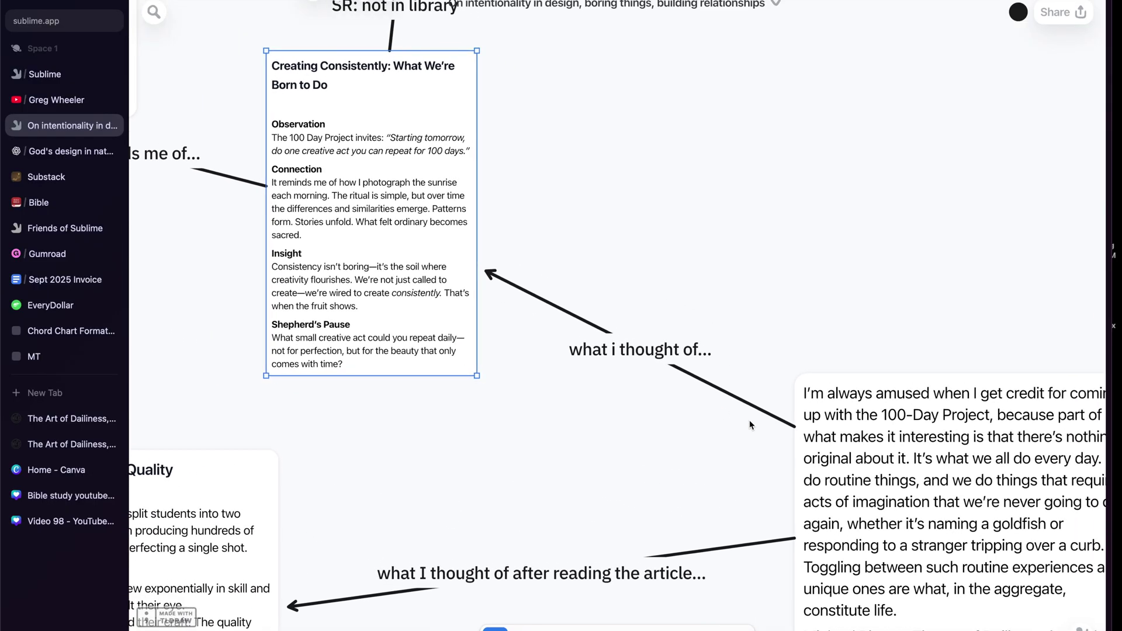
scroll(696, 394, "right", 2)
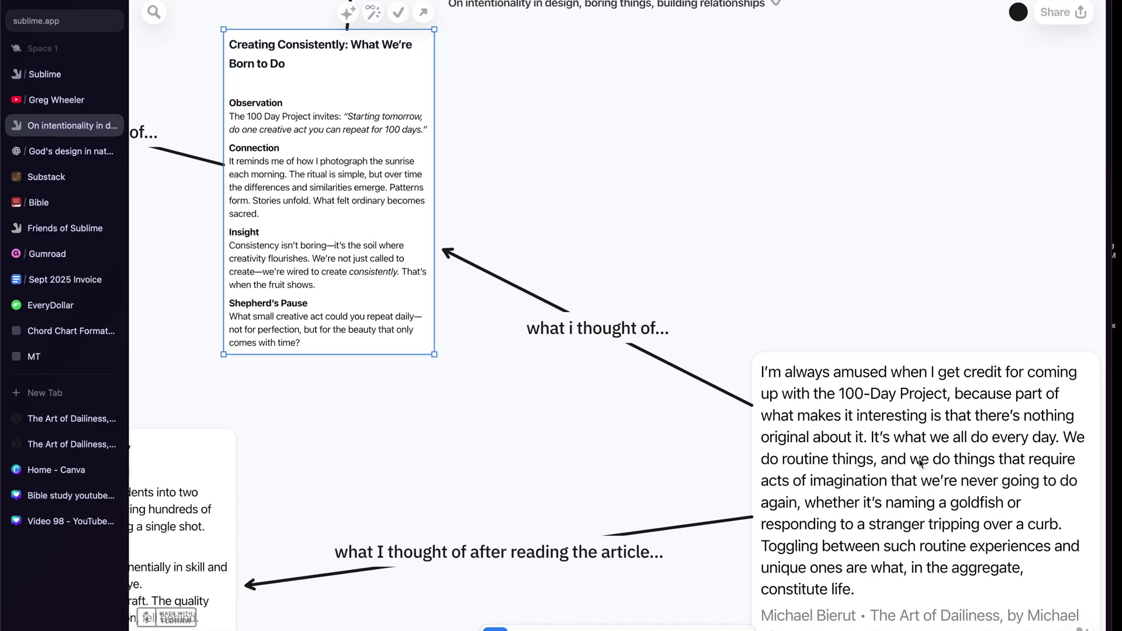
left_click(787, 298)
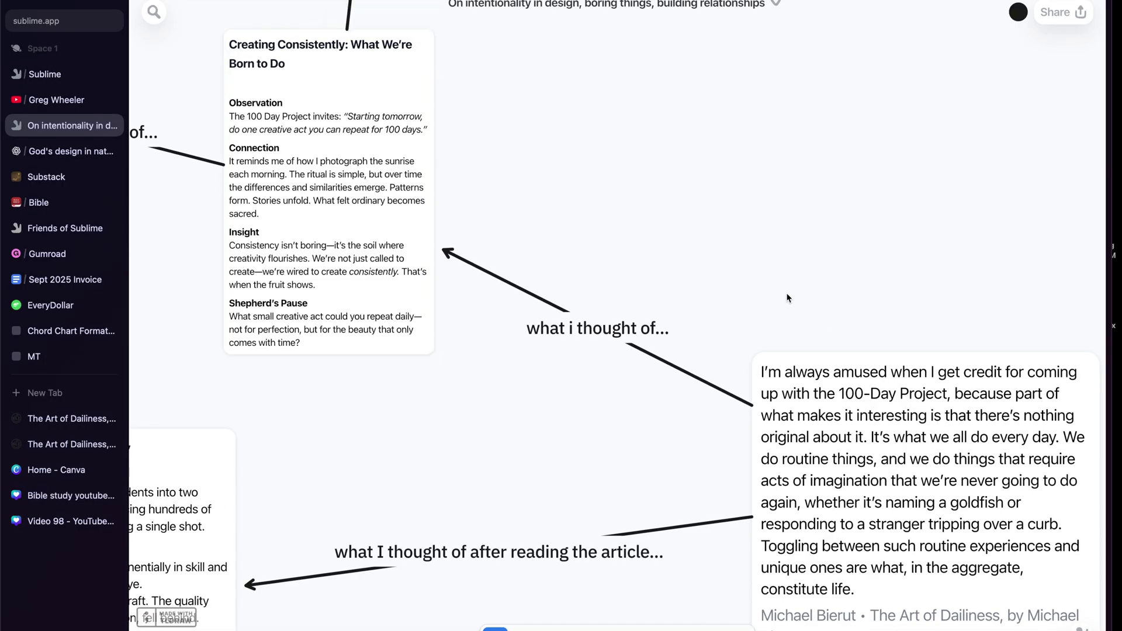
- Go back to the "Creating Consistently" card, select it to review its observation, connection and insight, and deselect it
scroll(788, 298, "up", 1)
scroll(787, 298, "left", 2)
scroll(787, 298, "up", 1)
scroll(787, 298, "left", 2)
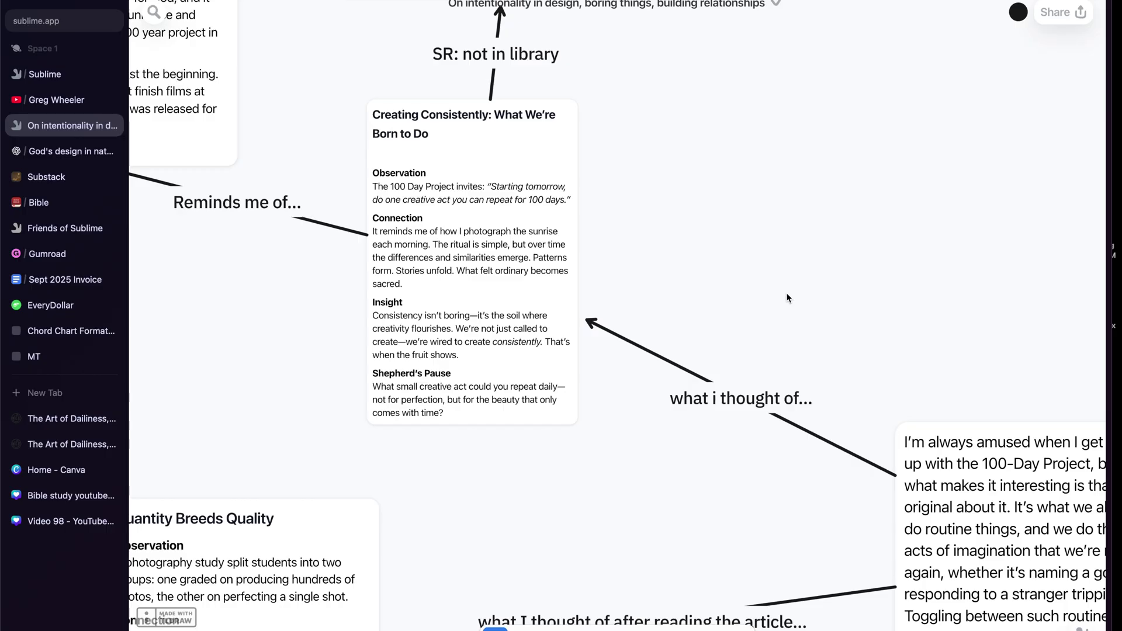
left_click(426, 304)
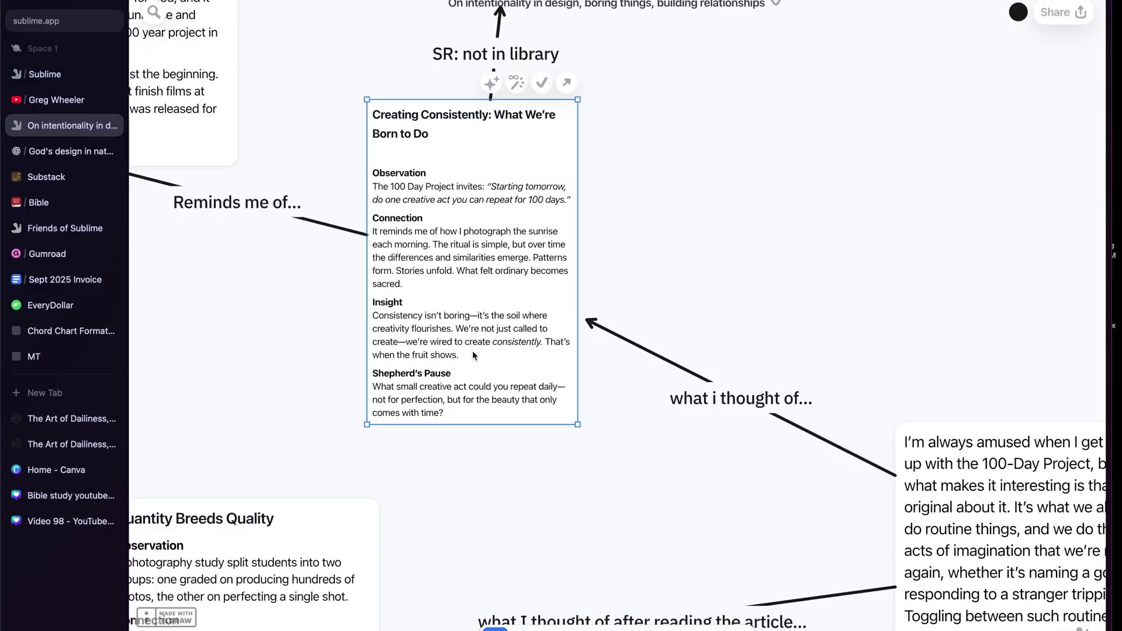
left_click(494, 447)
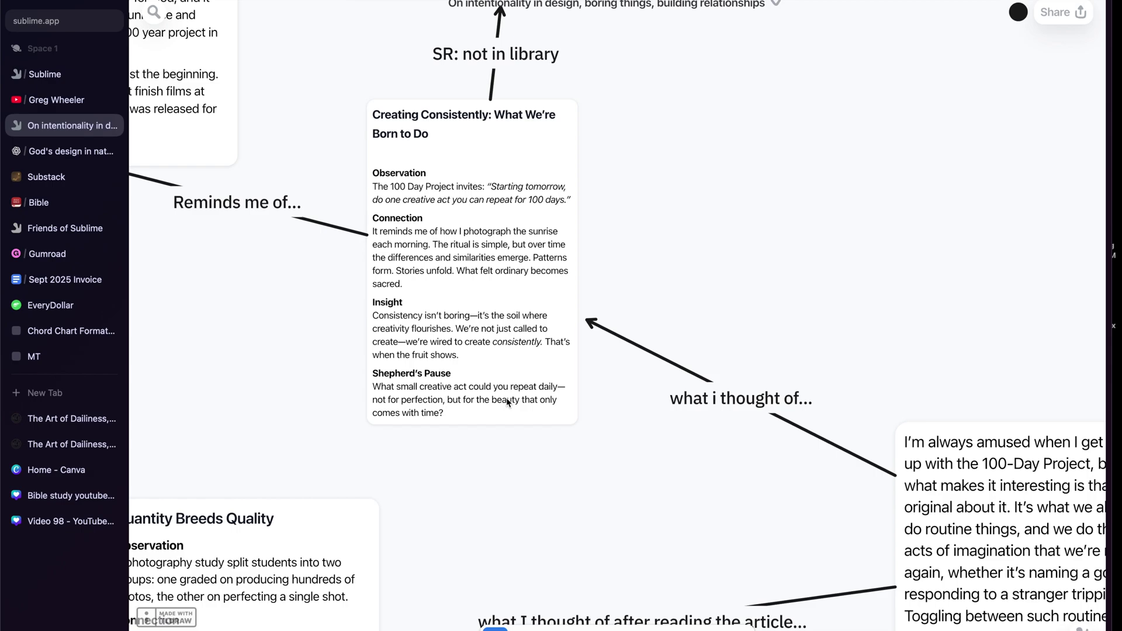
- Examine the "Shepherd's Pause" question on the "Creating Consistently" card up close, along with the surrounding cards
scroll(507, 402, "down", 2)
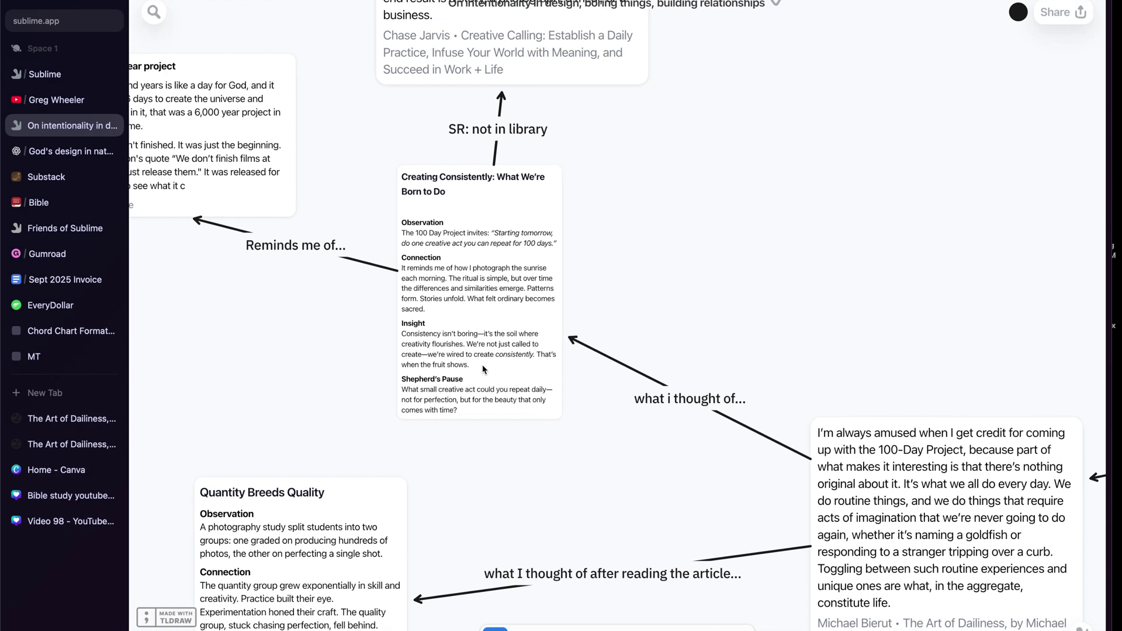
scroll(451, 437, "up", 3)
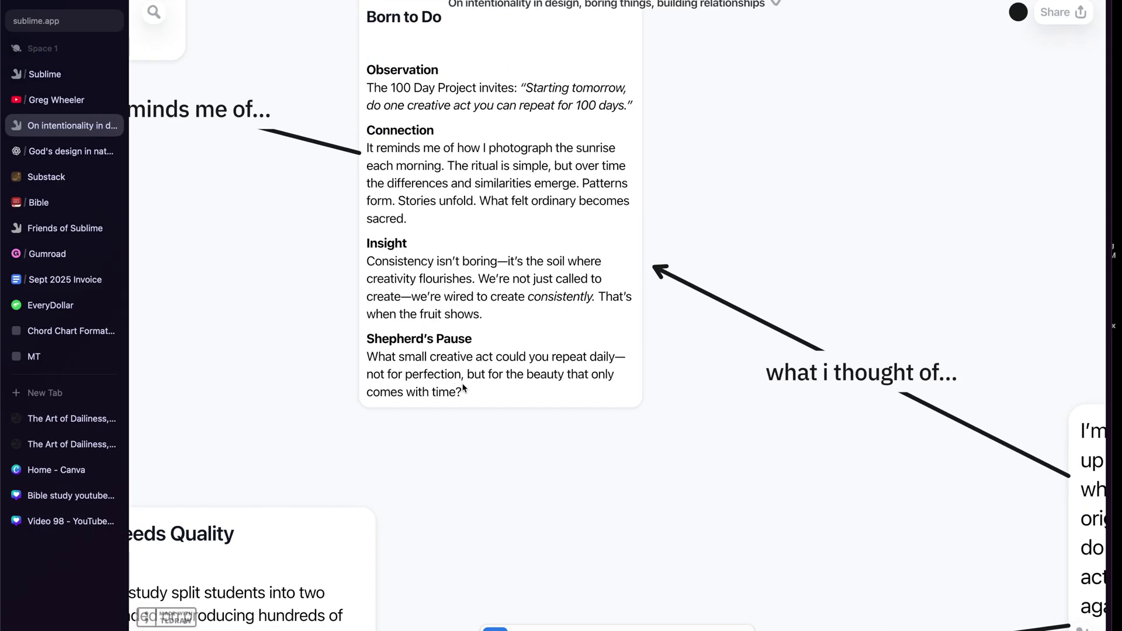
scroll(471, 391, "down", 1)
scroll(470, 391, "down", 4)
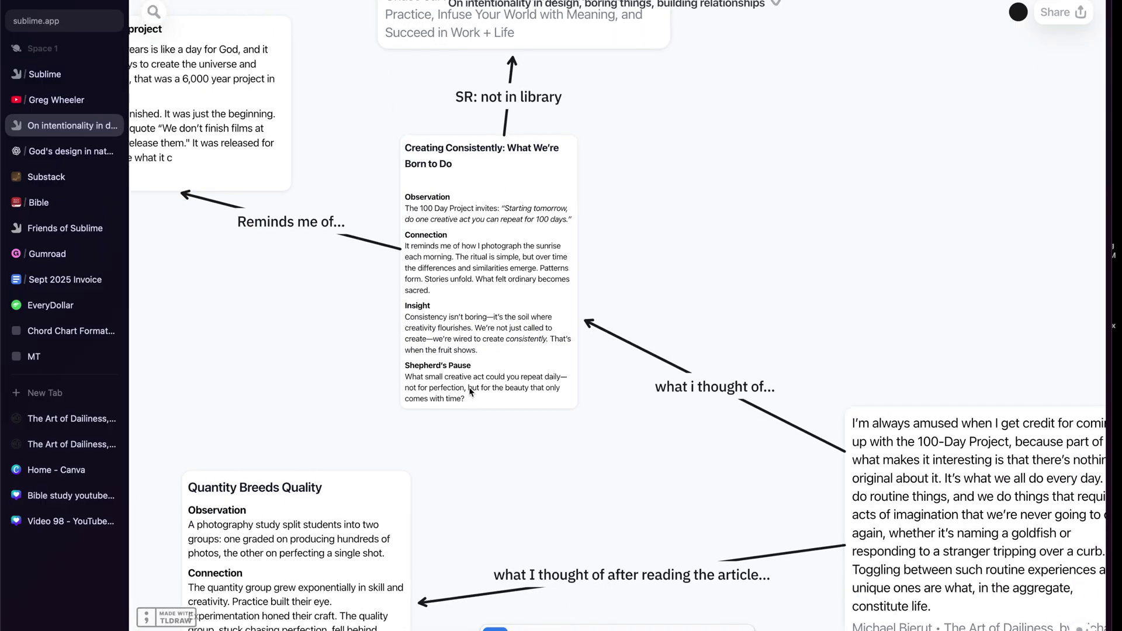
- Follow the "SR: not in library" arrow from "Creating Consistently" to the "Creative Calling" quote card, read it and select it
scroll(470, 391, "up", 2)
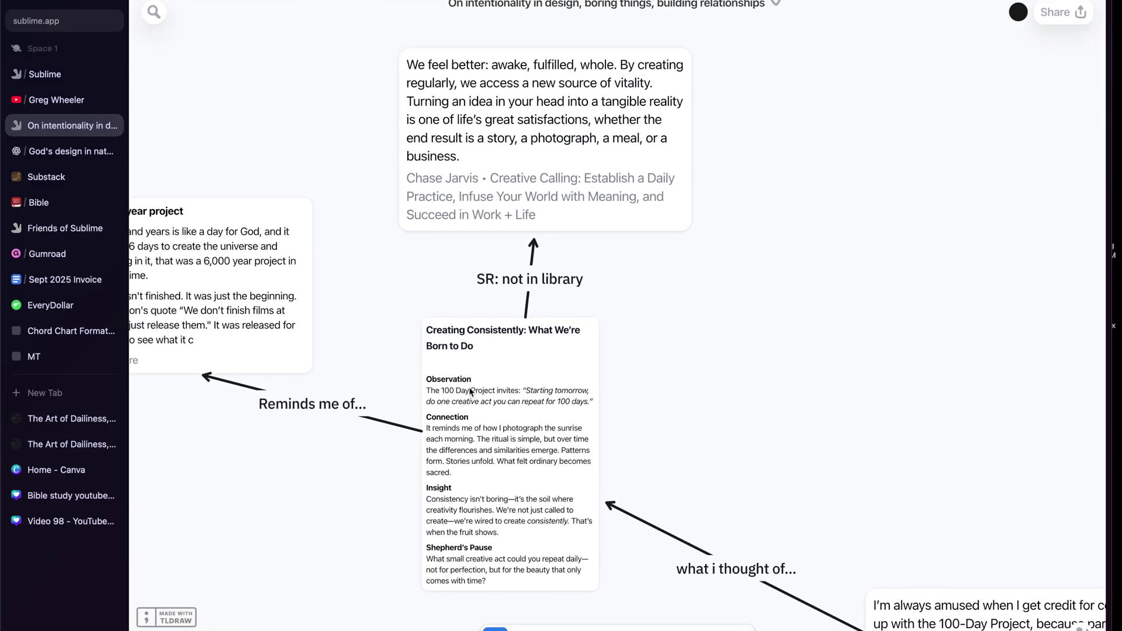
left_click(585, 365)
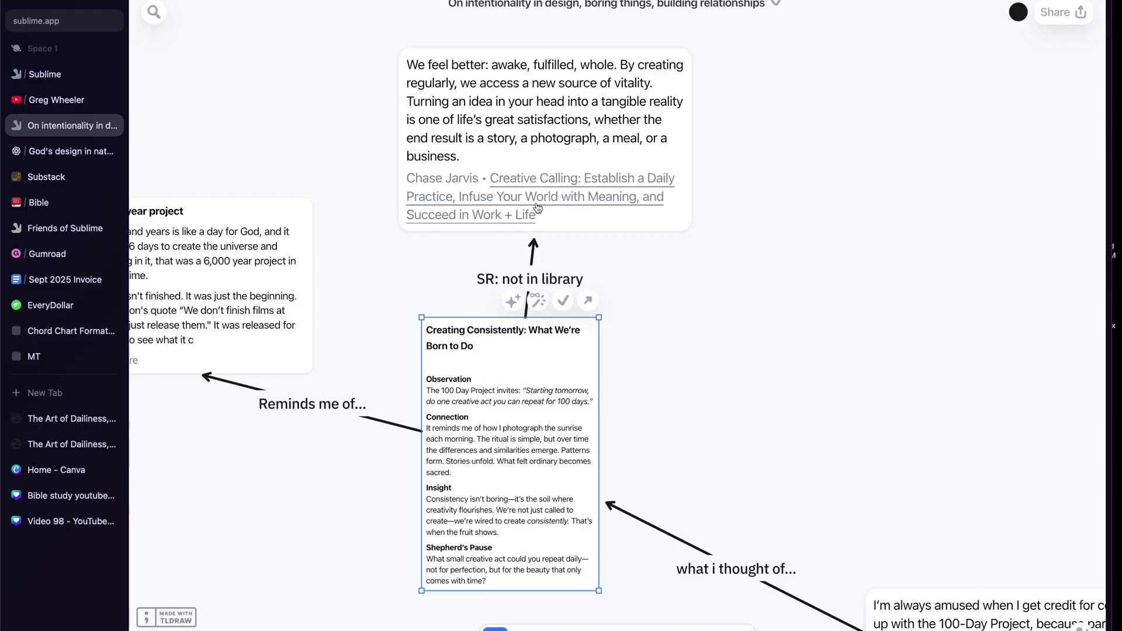
scroll(530, 177, "up", 1)
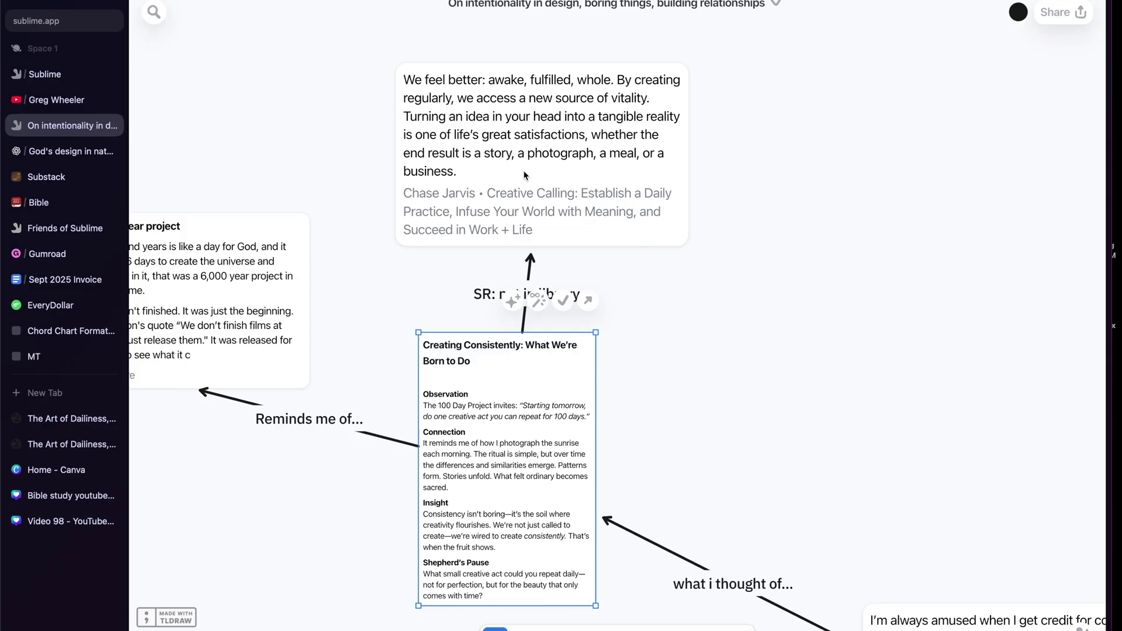
left_click(478, 170)
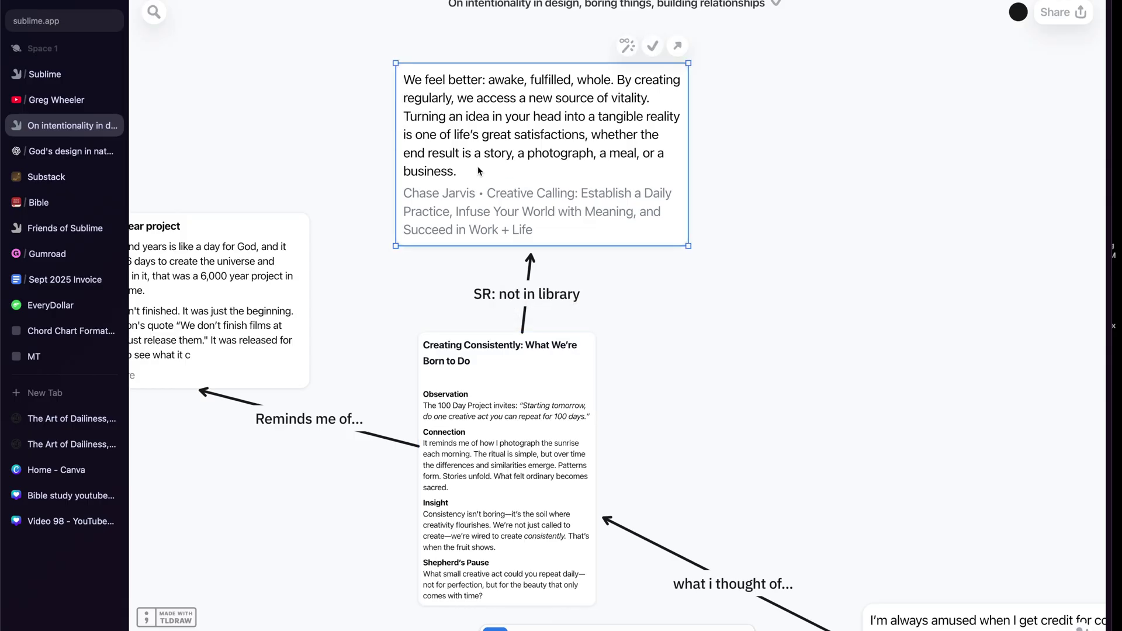
- Read the "A 6,000 year project" card linked by the "Reminds me of..." arrow, deselect it and show the whole canvas
scroll(478, 169, "left", 5)
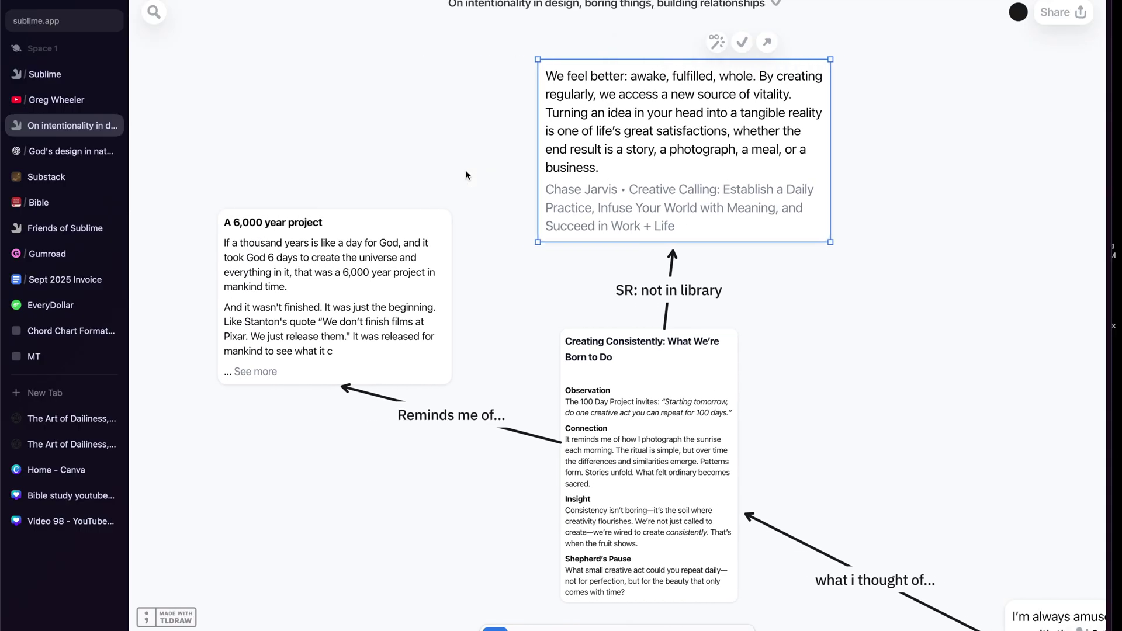
left_click(429, 284)
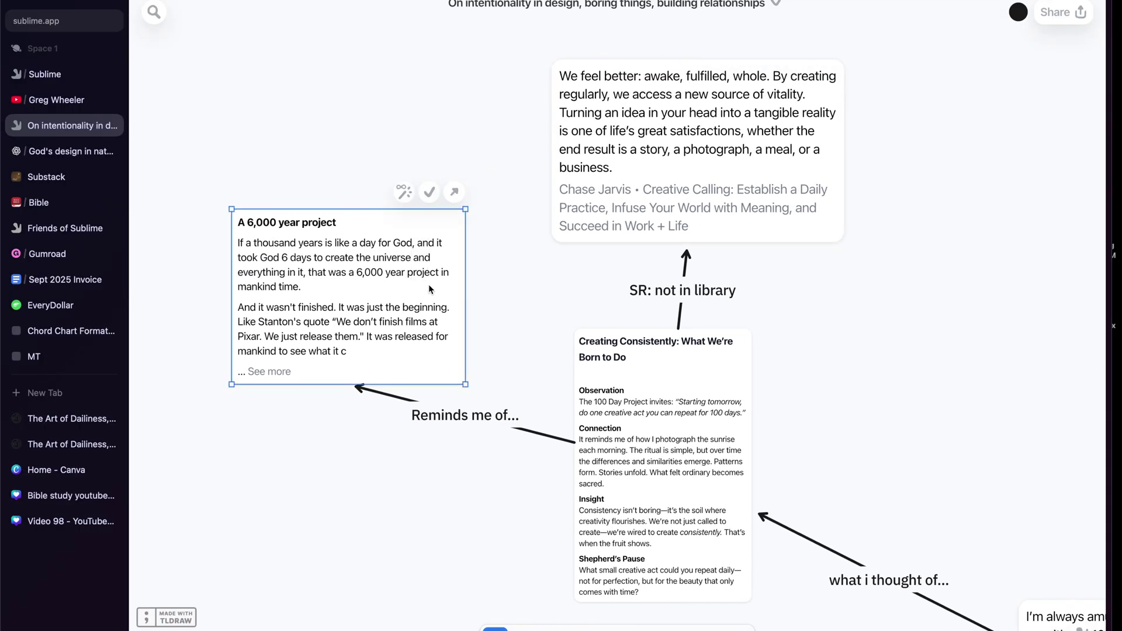
scroll(429, 284, "down", 3)
scroll(440, 293, "down", 1)
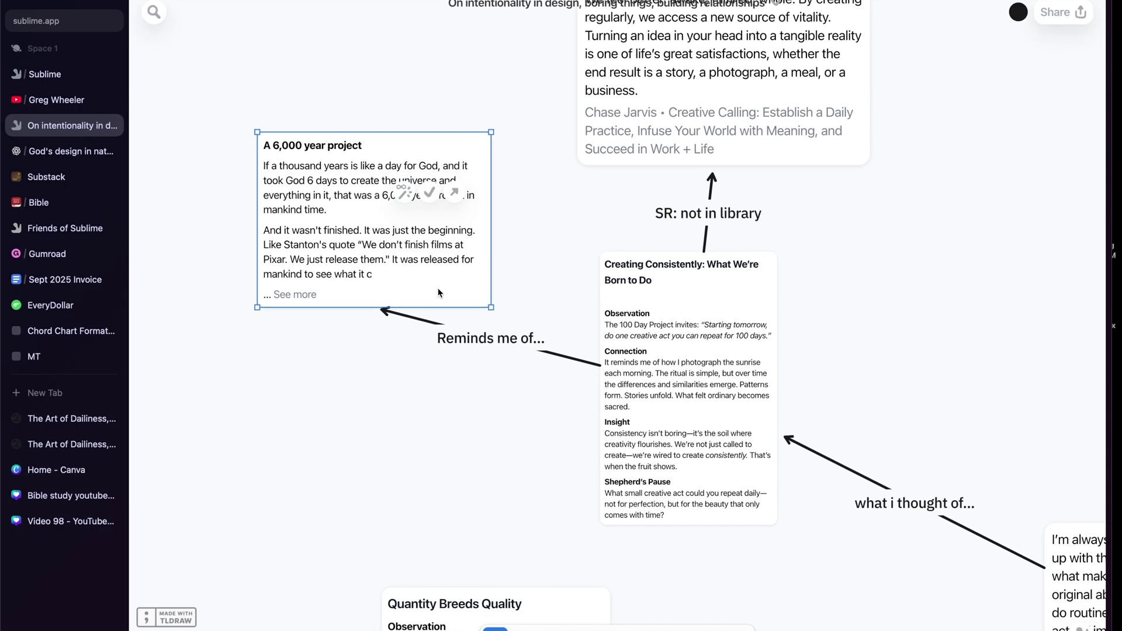
left_click(386, 360)
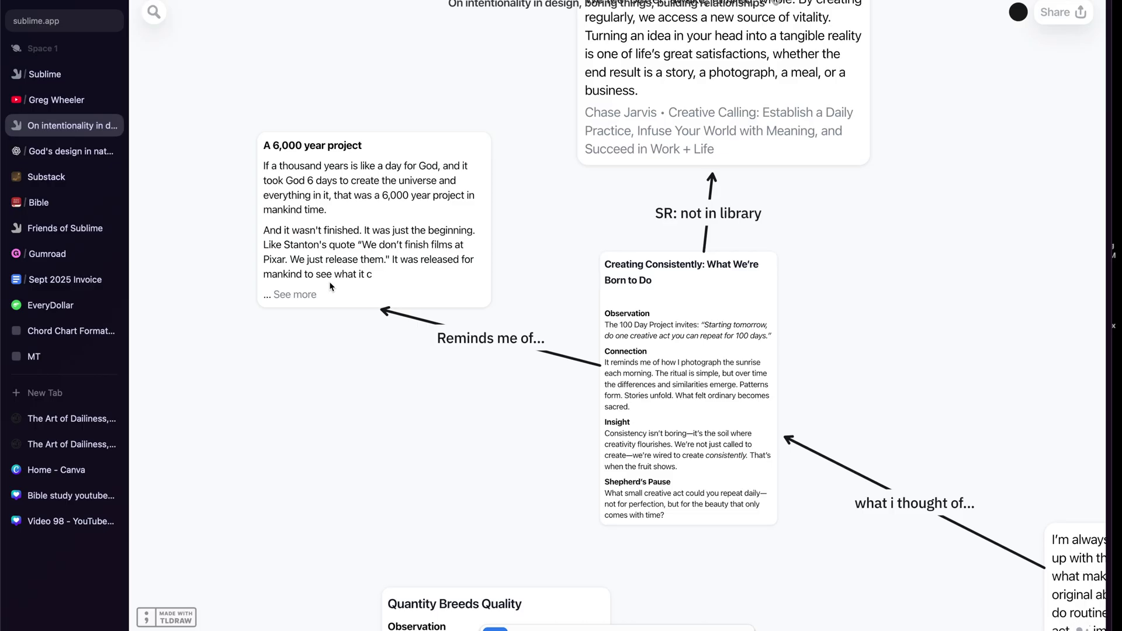
scroll(330, 286, "down", 10)
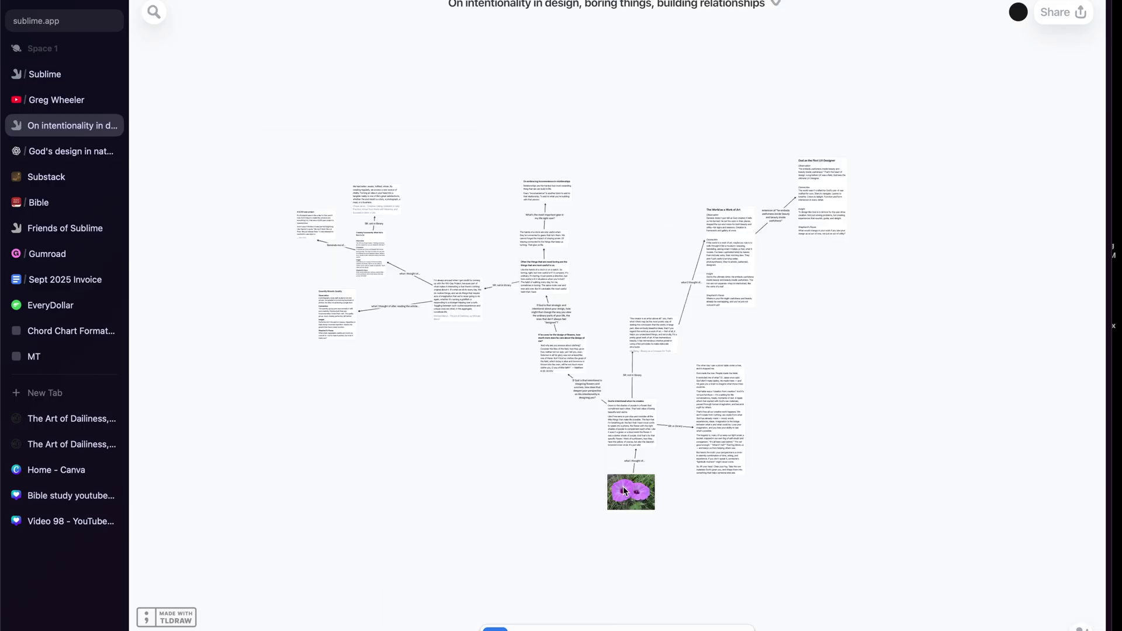